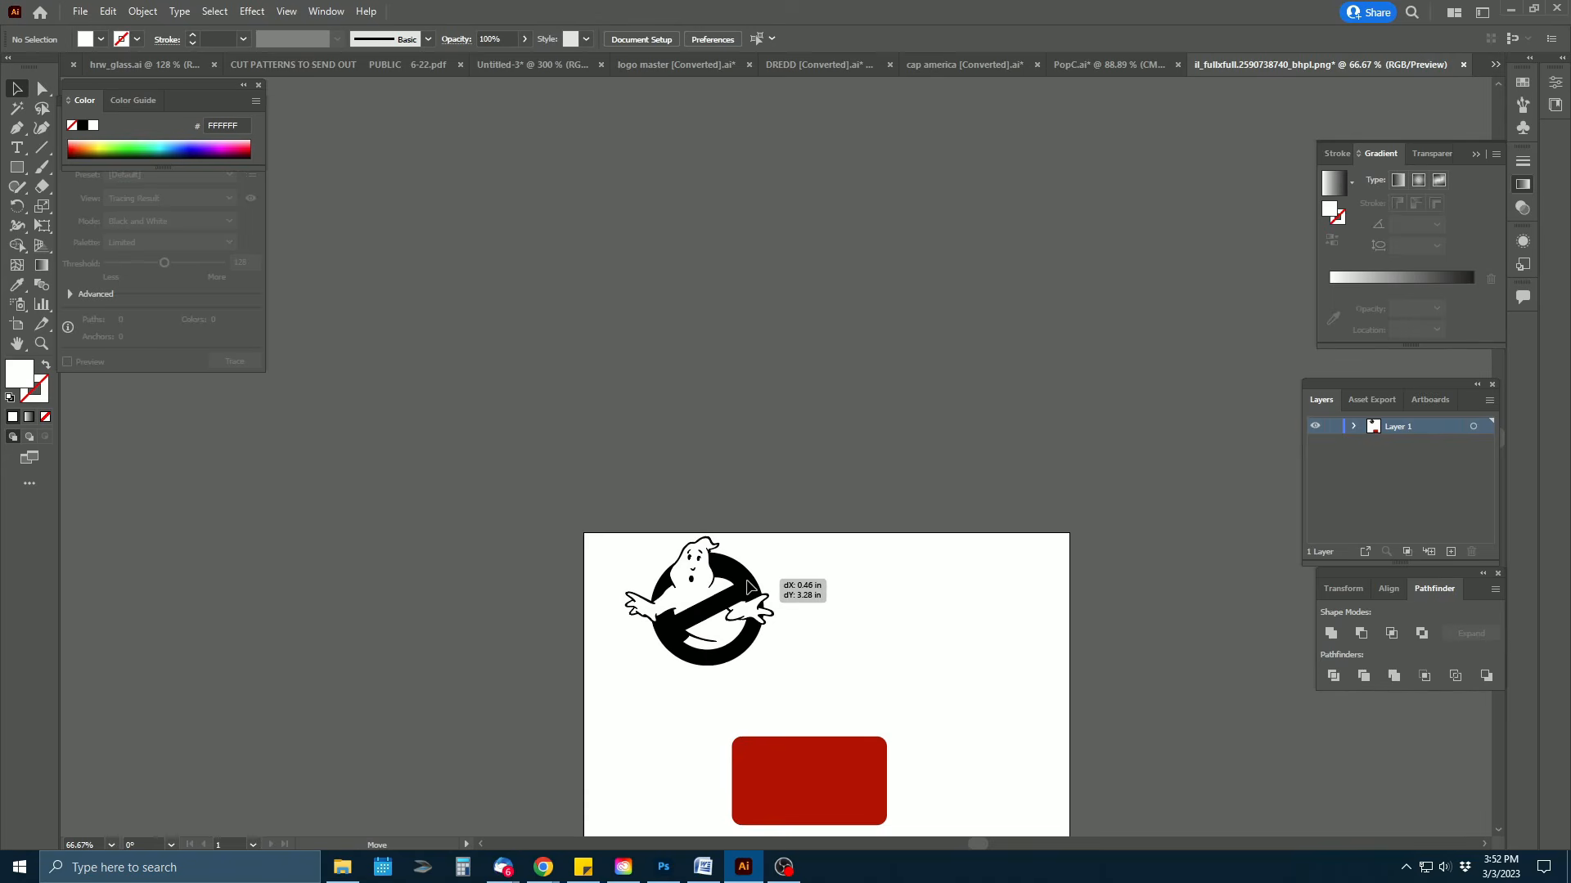
Shrink the ghost logo to about 1.81 in wide and place it in front of the red rounded rectangle
scroll(930, 622, "down", 2)
scroll(929, 621, "right", 1)
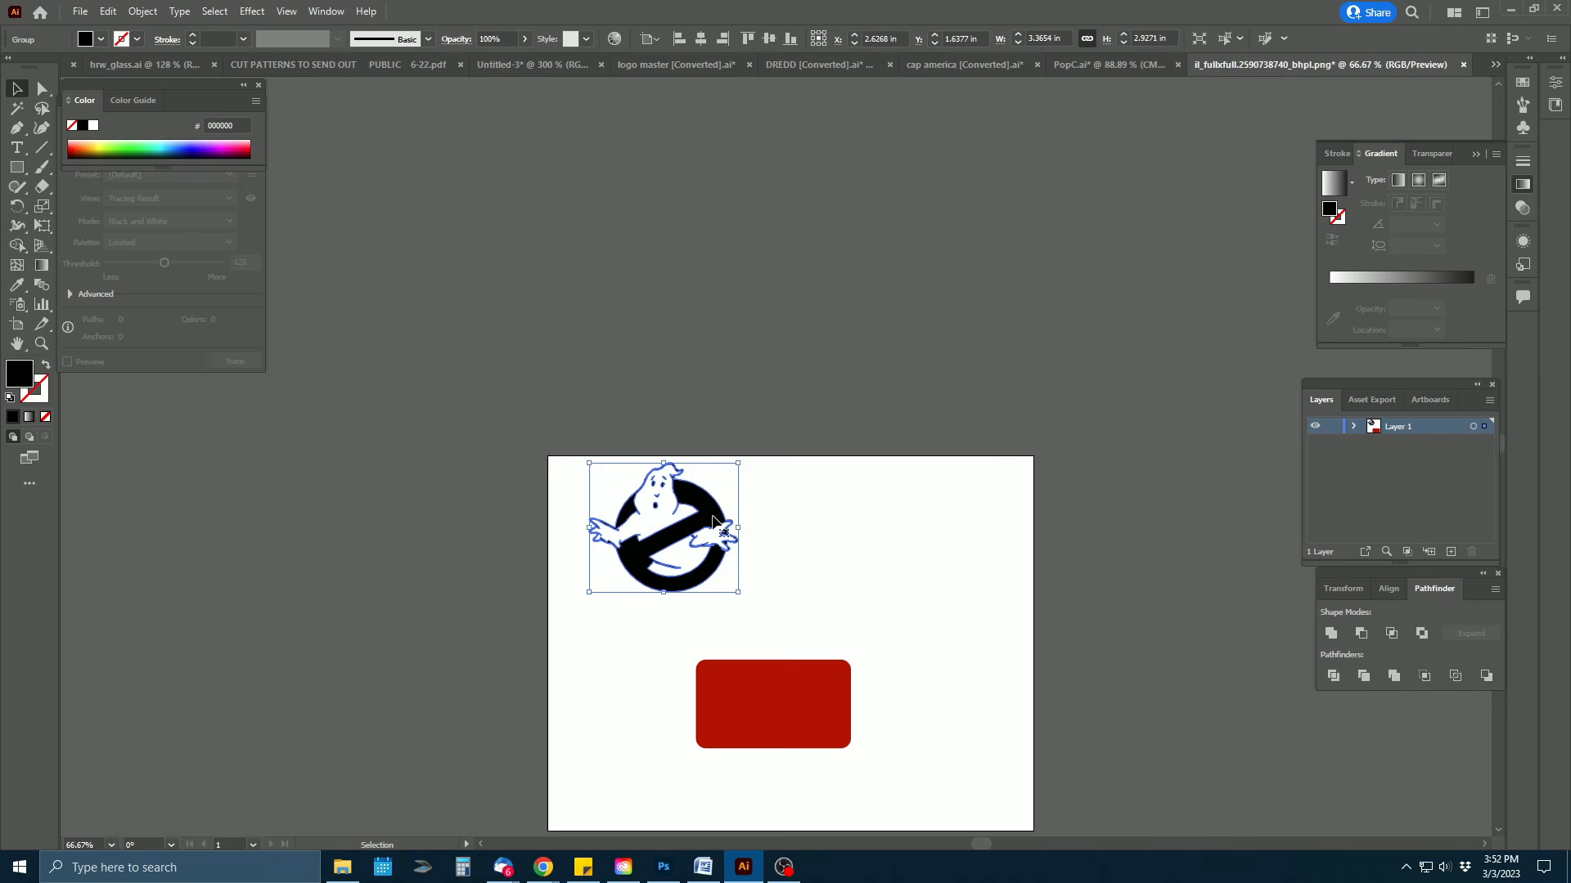
left_click_drag(737, 464, 762, 534)
left_click(144, 11)
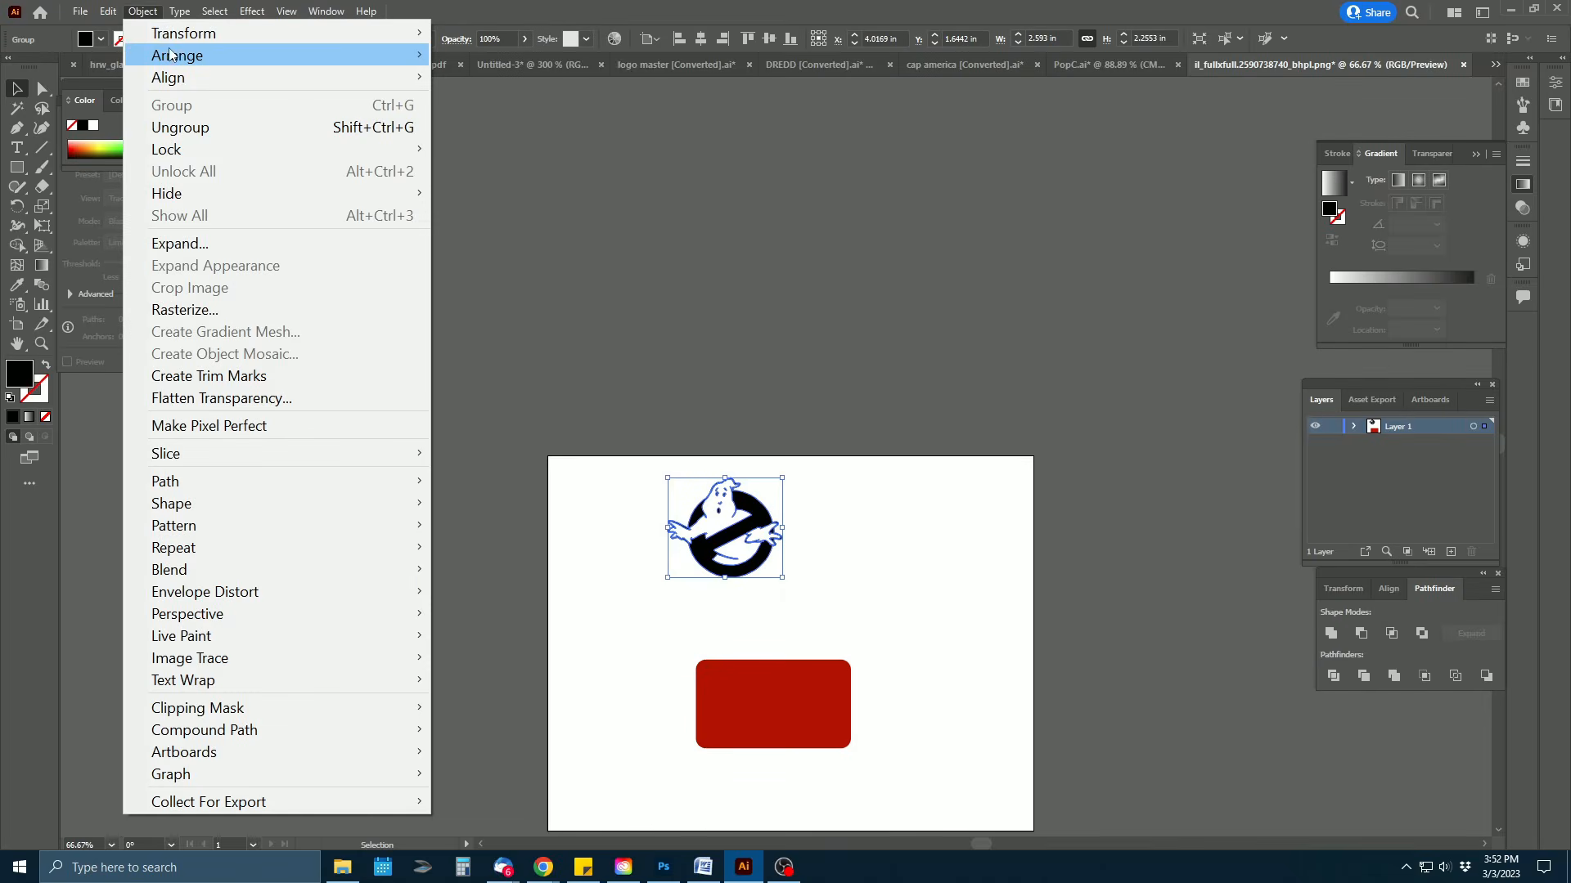
mouse_move(167, 54)
left_click(499, 55)
left_click_drag(769, 517, 784, 673)
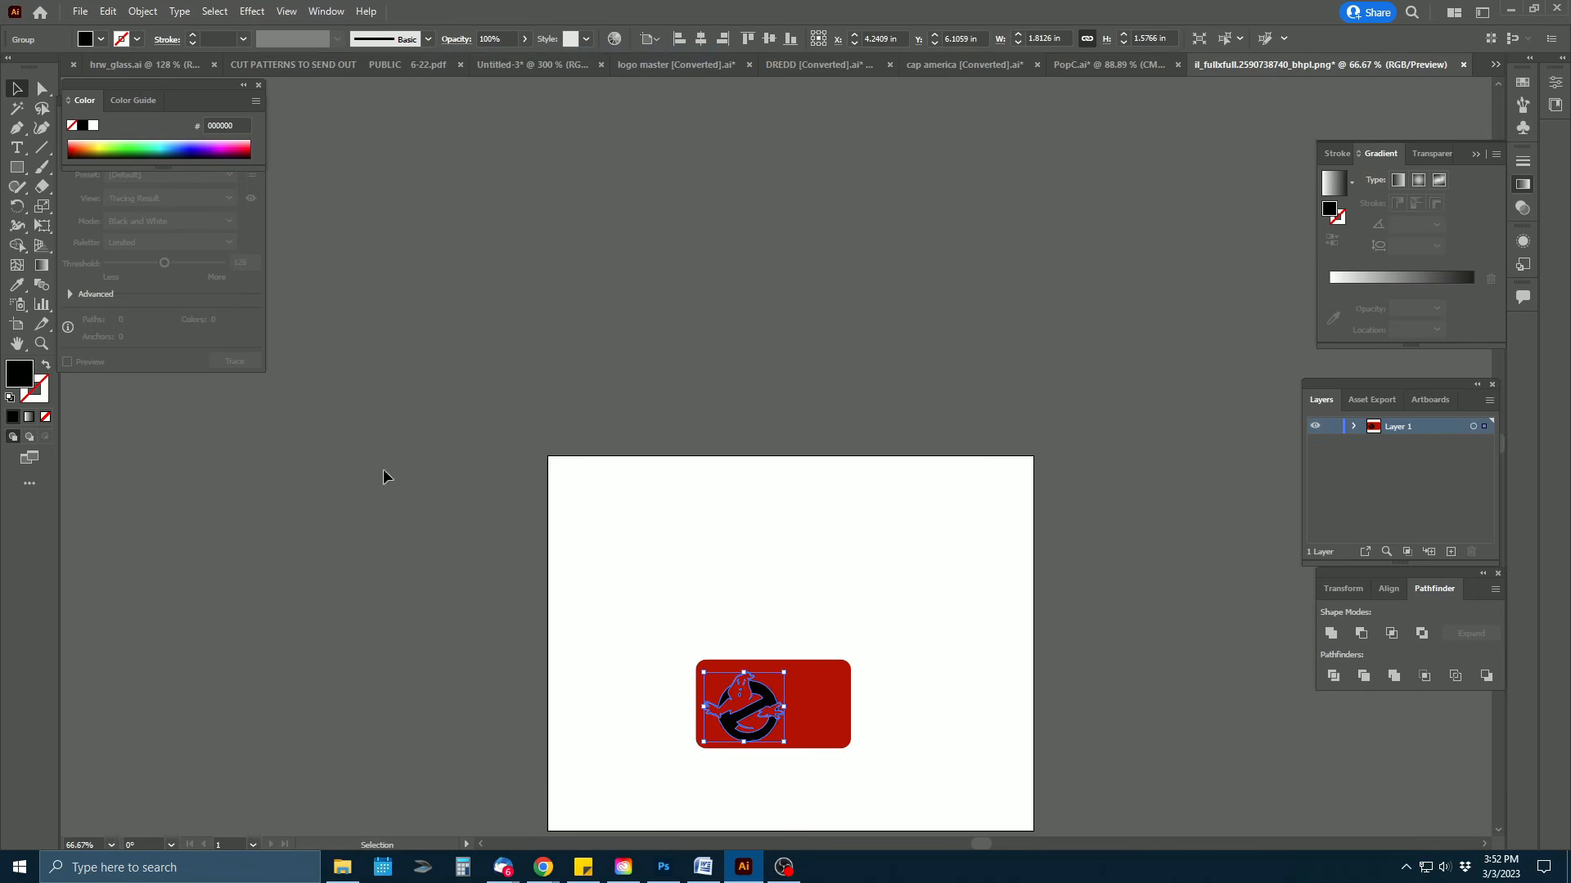
Fill the ghost logo on the red rectangle with white and inspect it up close
left_click(93, 126)
left_click(582, 364)
key("ctrl+equal")
key("ctrl+equal")
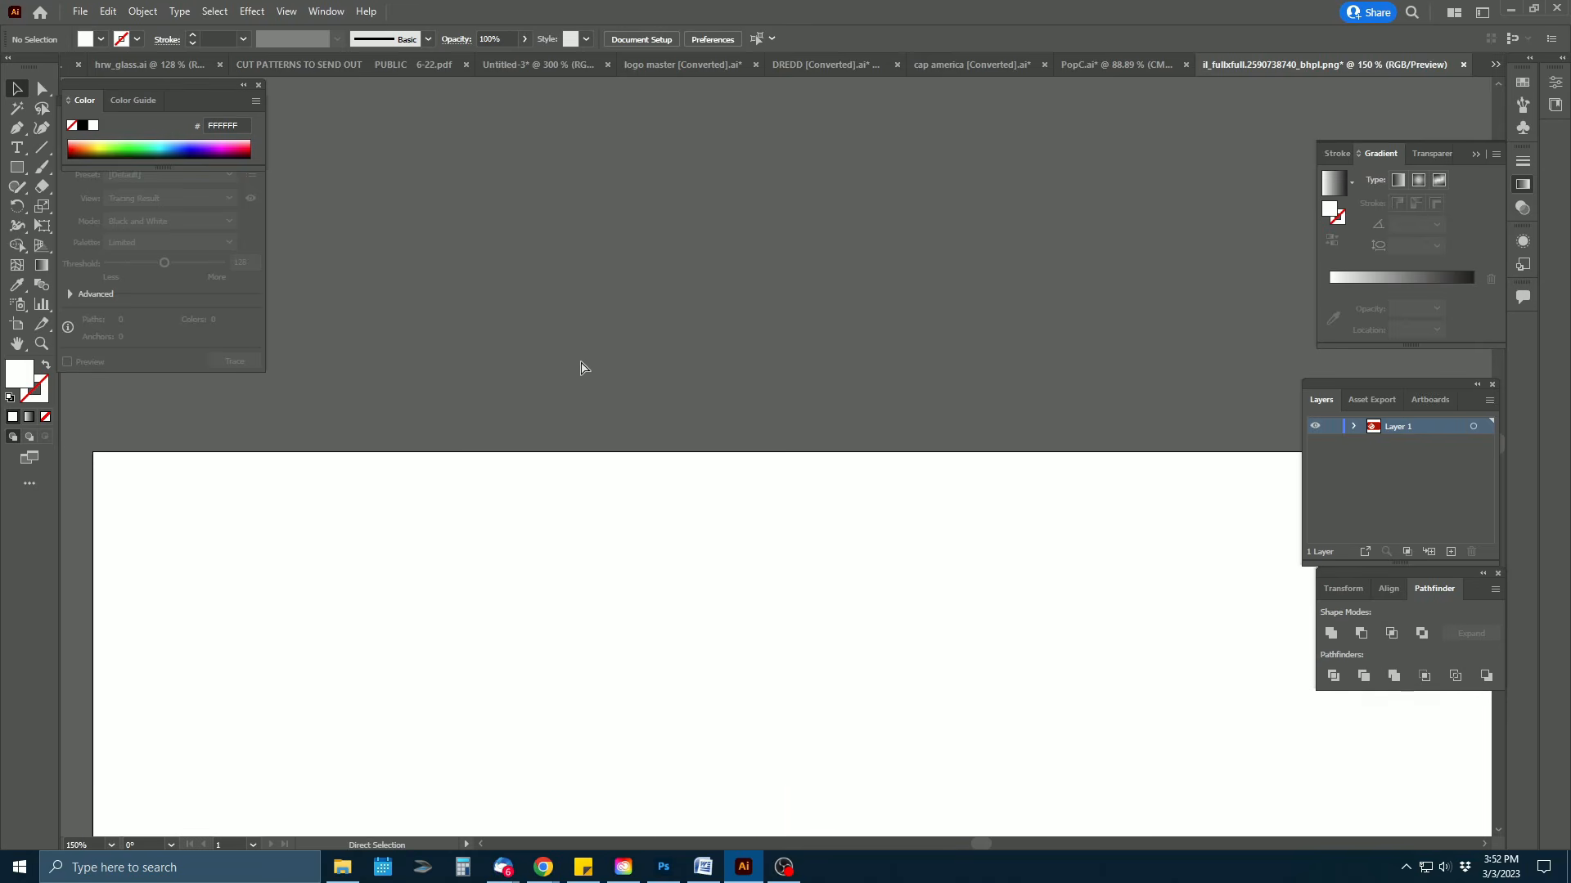
left_click_drag(882, 818, 827, 307)
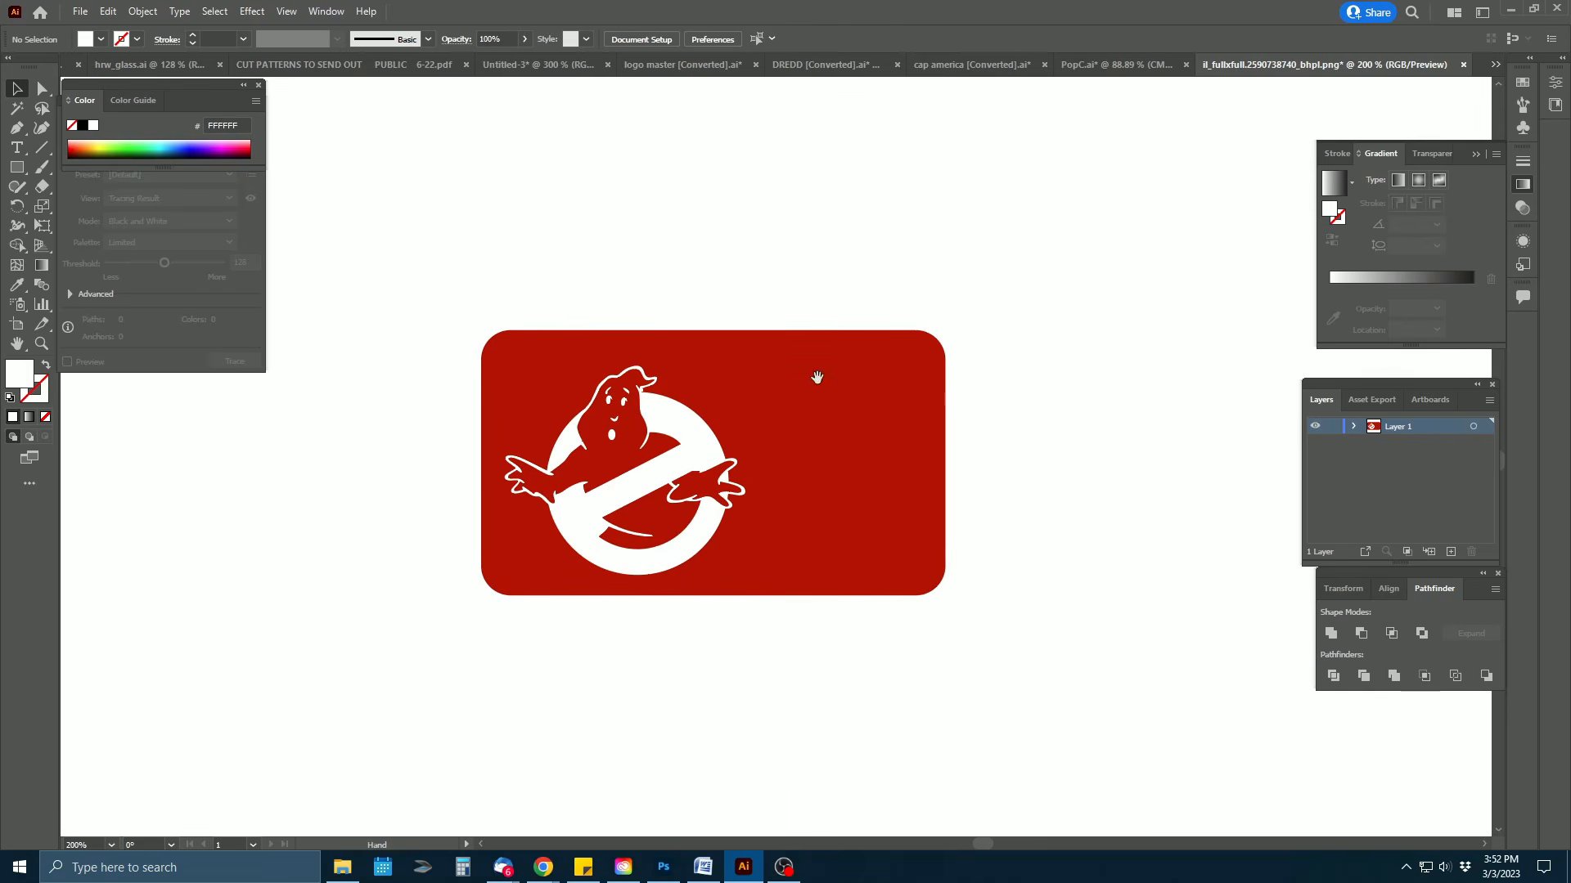
Move the ghost logo off the red rectangle to the empty area above it and fill it with black
left_click(690, 438)
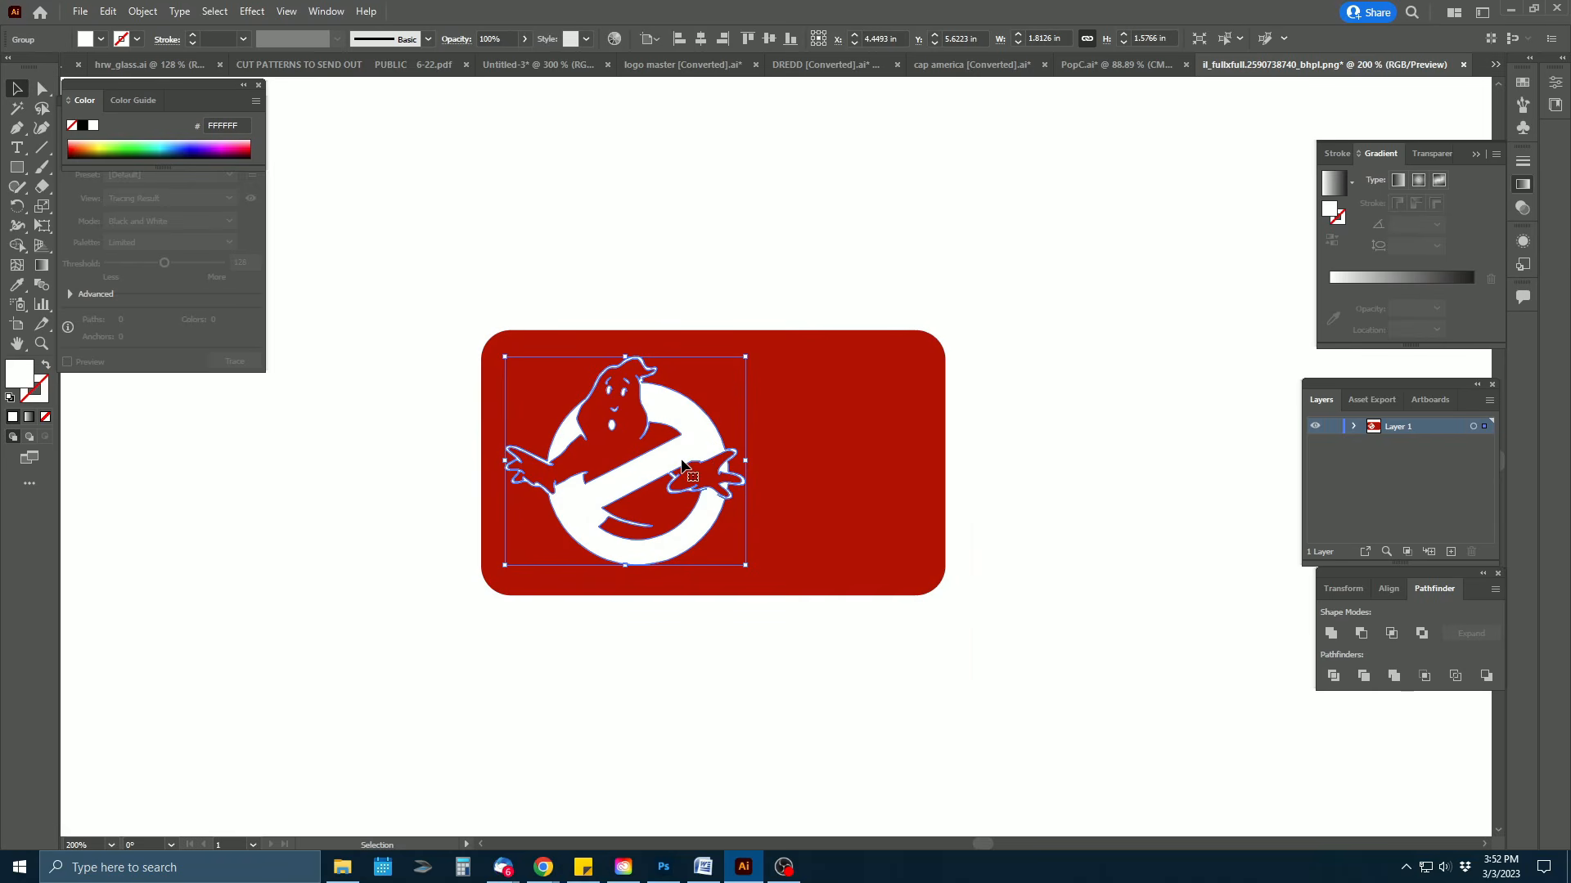
key("ctrl+minus")
key("ctrl+minus")
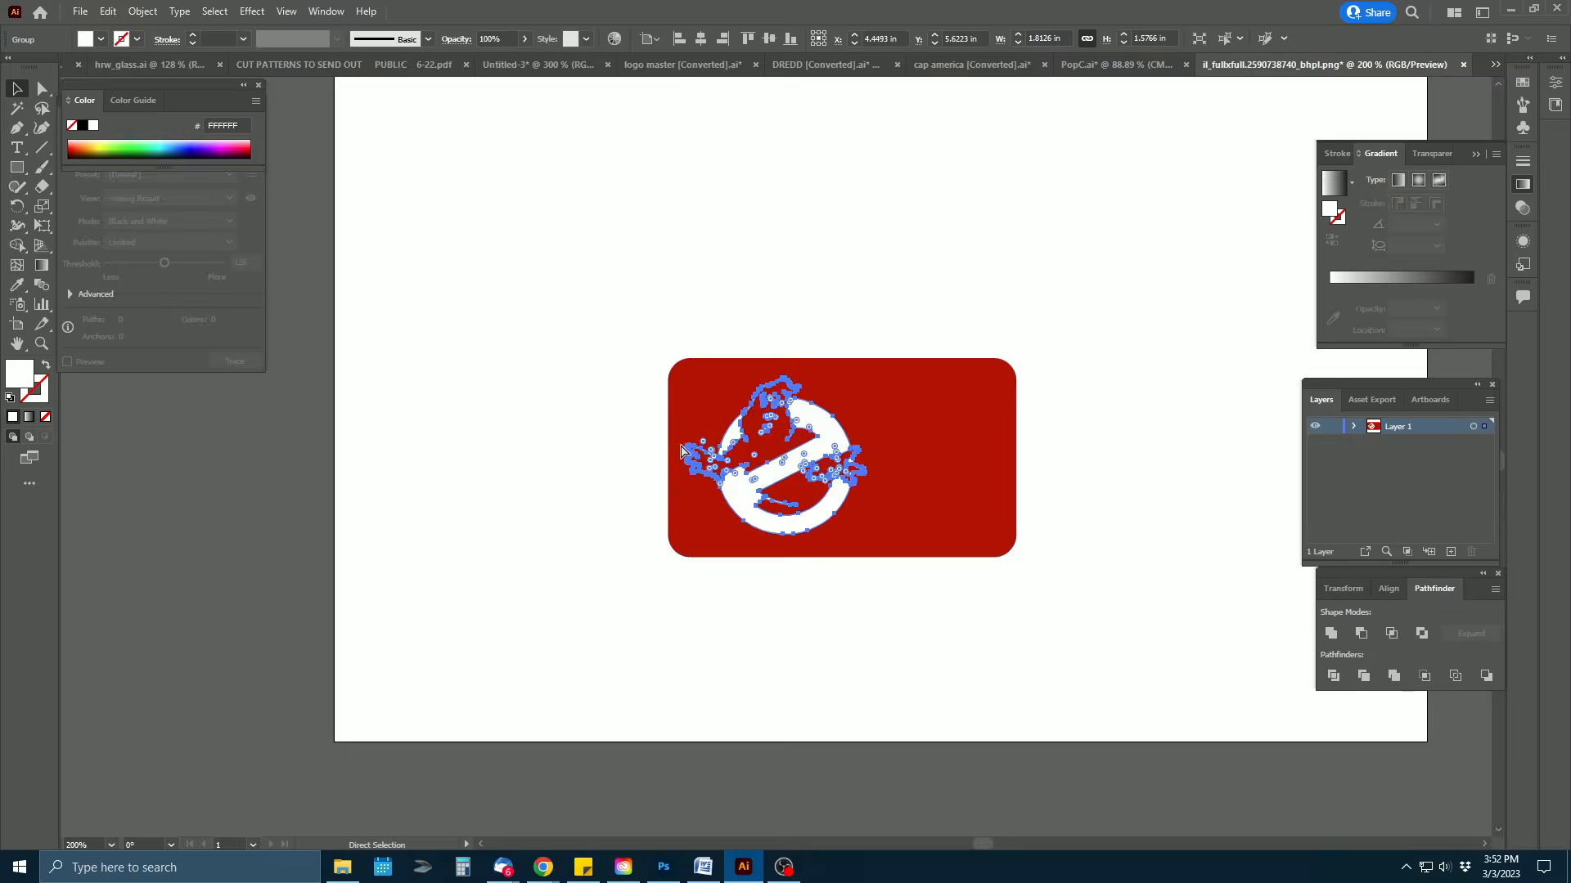
left_click_drag(785, 404, 699, 203)
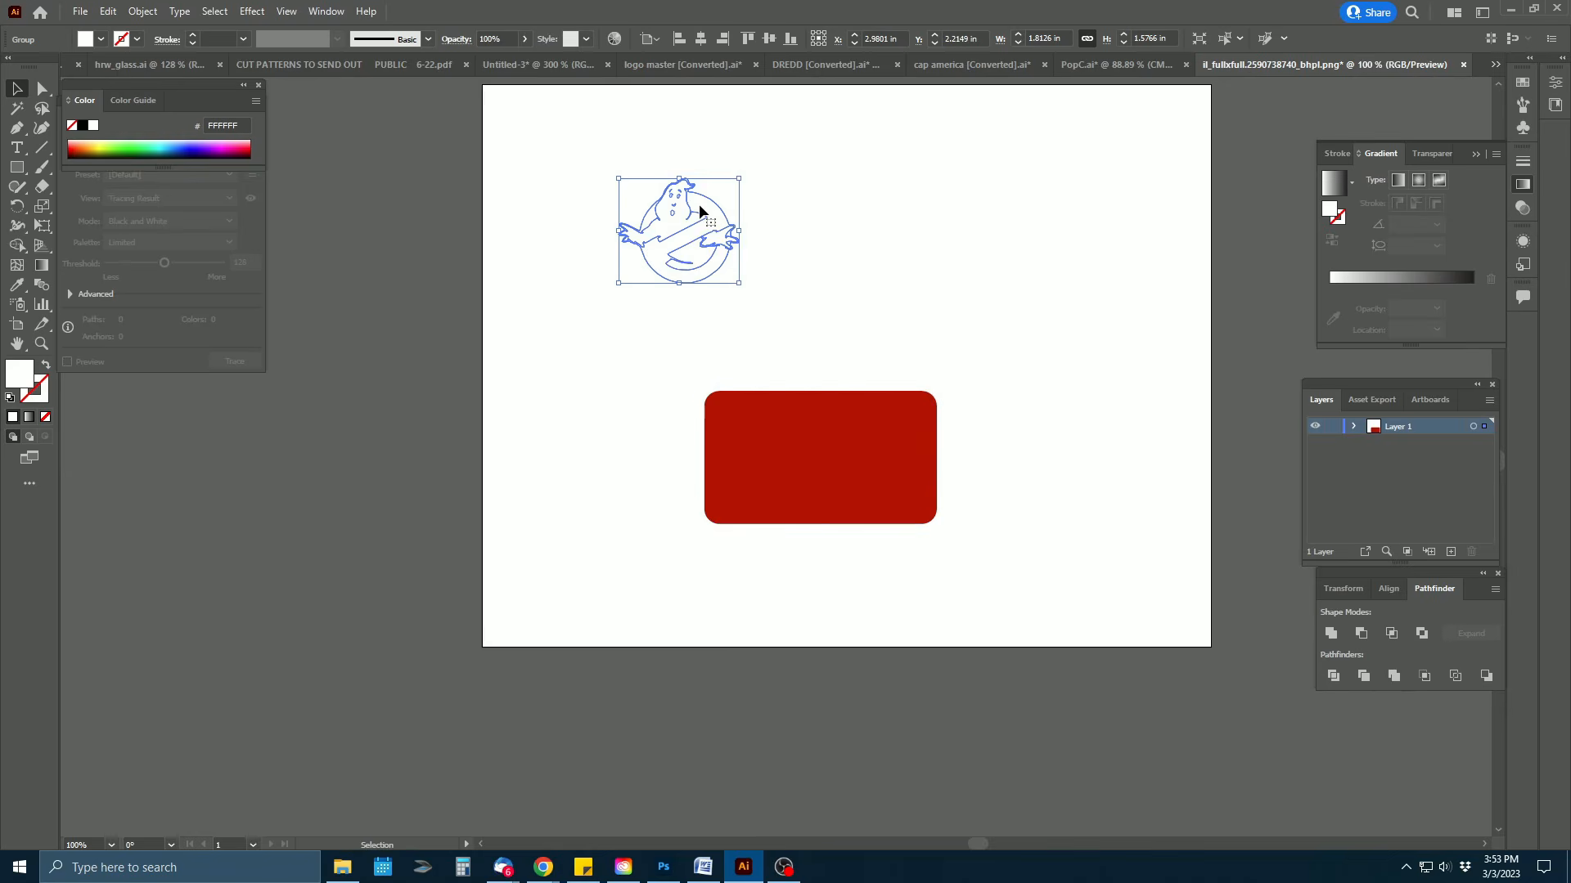
left_click(90, 38, "shift")
left_click(19, 156)
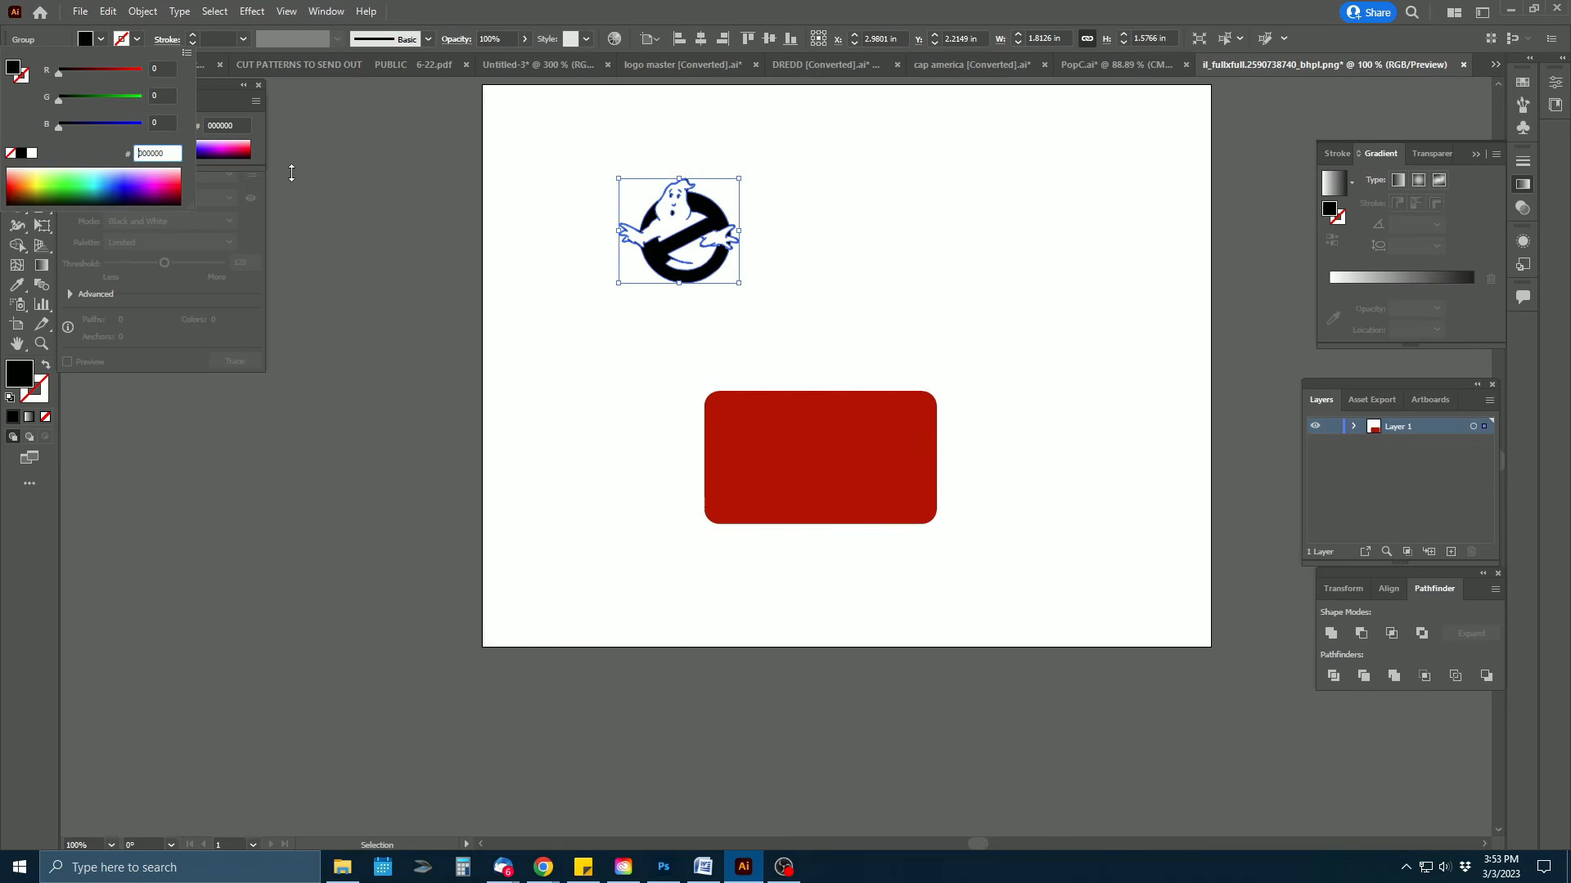
Enlarge the black logo to about 2.75 in wide and place two duplicates, one beside it and one diagonally above on the left
mouse_move(739, 176)
left_mouse_down()
mouse_move(810, 126)
mouse_move(548, 180)
mouse_move(745, 185)
left_mouse_up()
left_click_drag(744, 186, 700, 340)
mouse_move(494, 351)
left_mouse_down()
mouse_move(486, 316)
mouse_move(464, 355)
mouse_move(491, 353)
left_mouse_up()
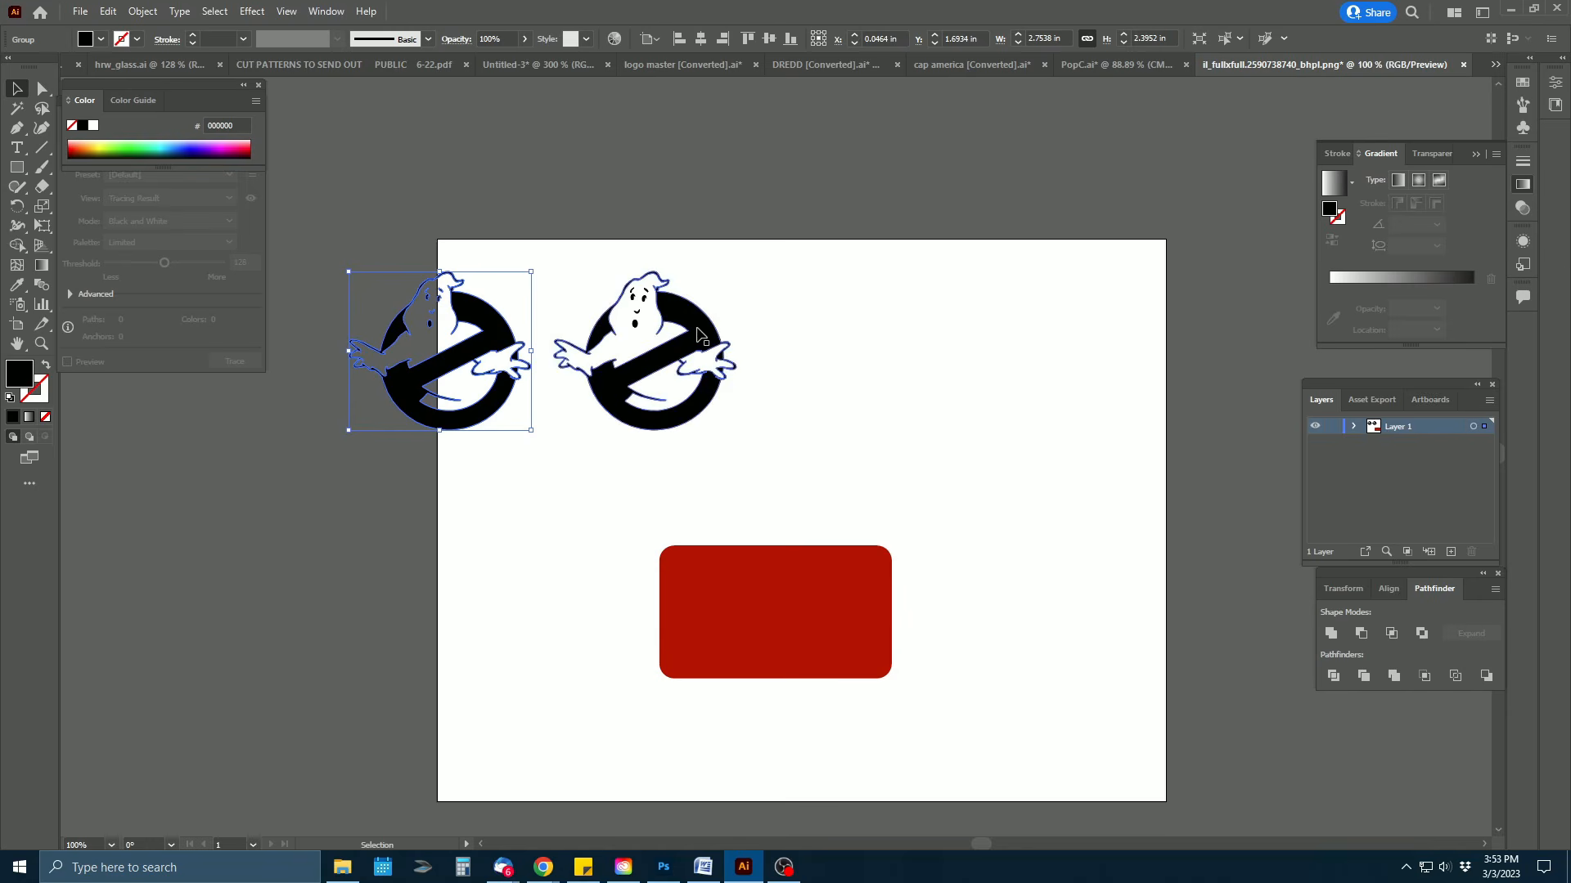
left_click_drag(699, 335, 597, 178)
left_click_drag(709, 332, 771, 333)
left_click(878, 334)
scroll(878, 334, "up", 2)
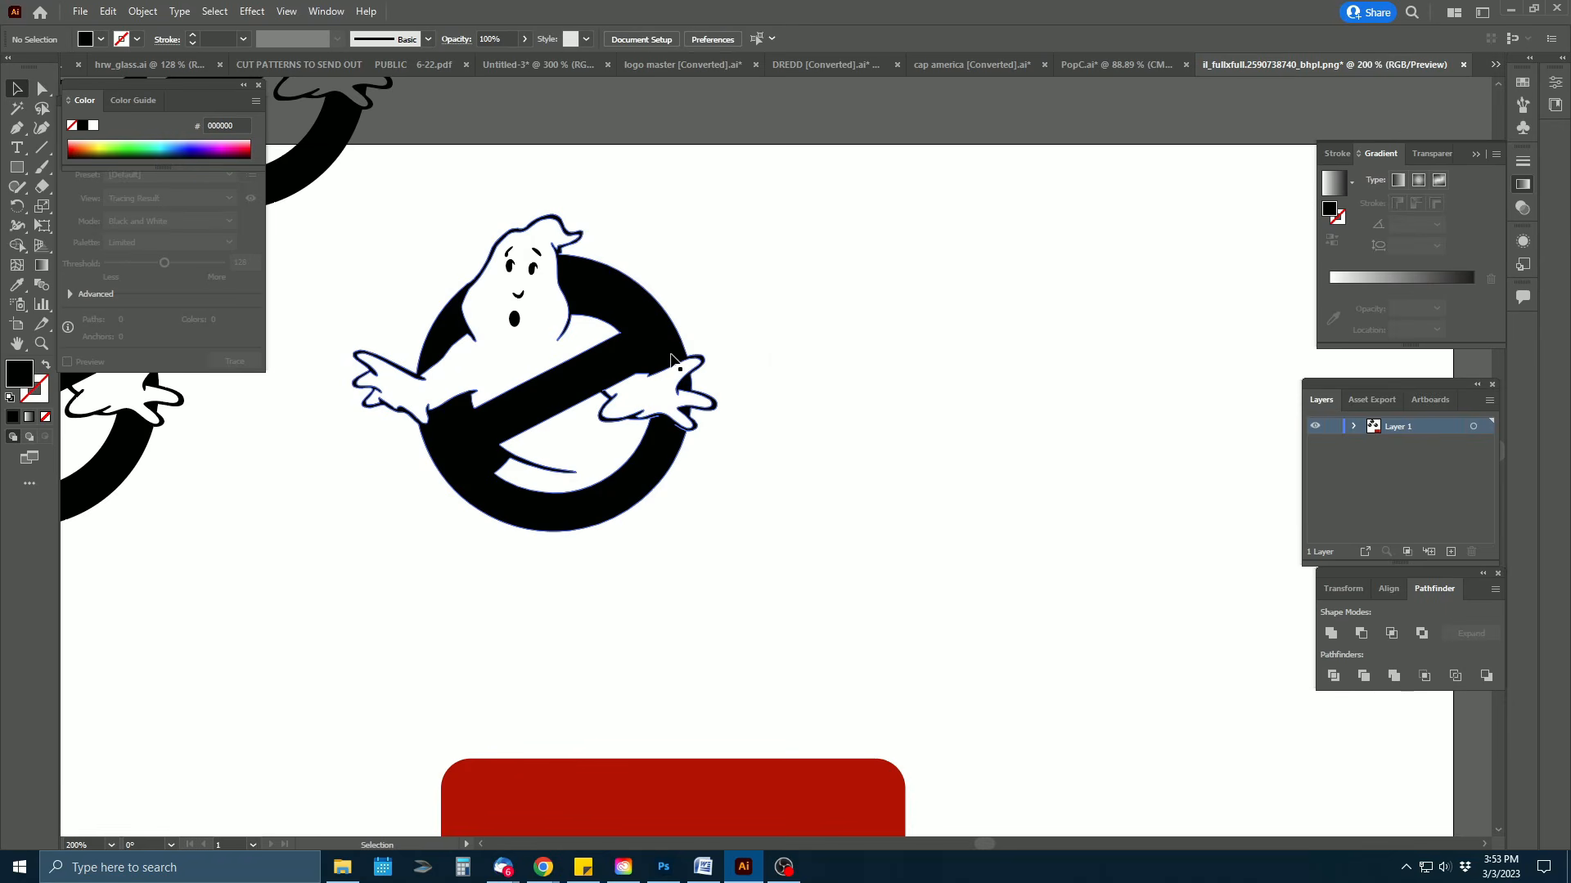
Duplicate the ghost logo to its right and merge the copy into a solid silhouette with Pathfinder Unite
left_click_drag(671, 360, 1084, 353)
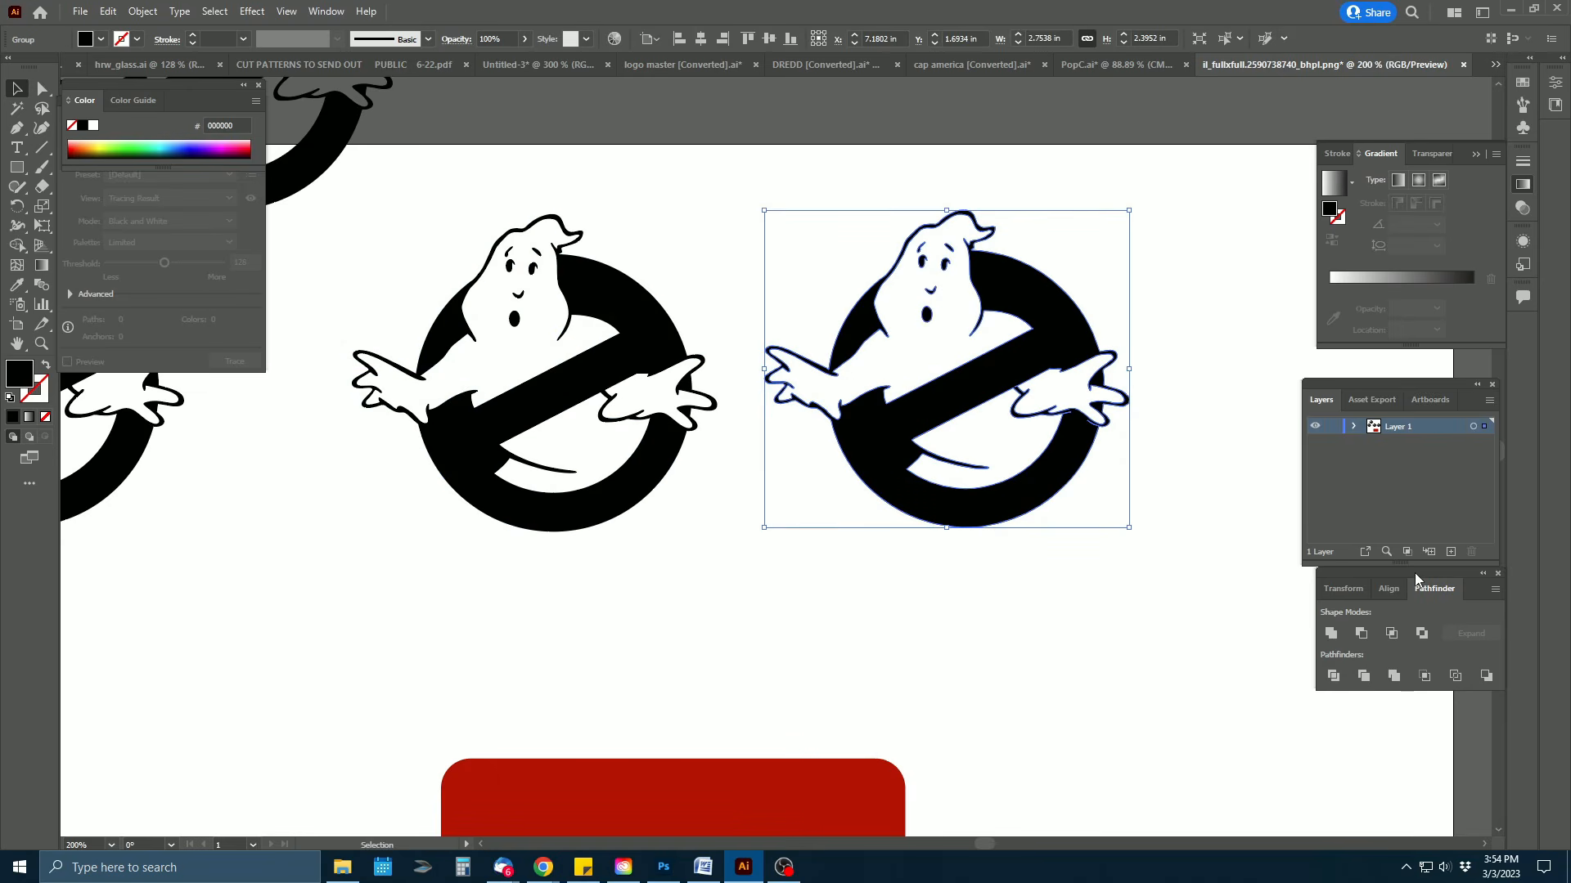
left_click(326, 11)
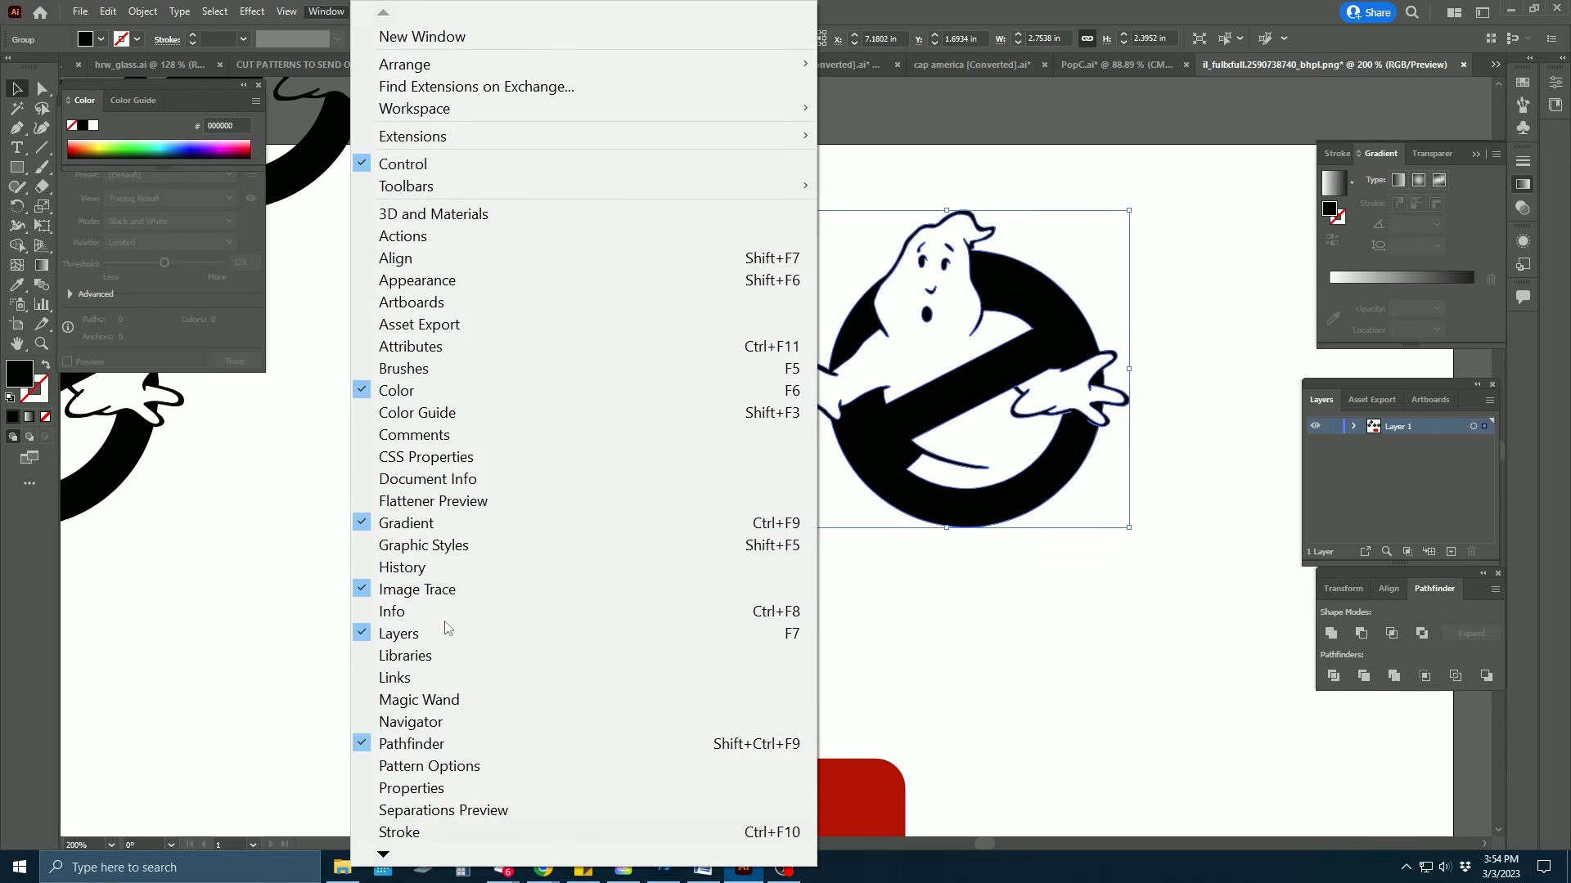
left_click(1022, 693)
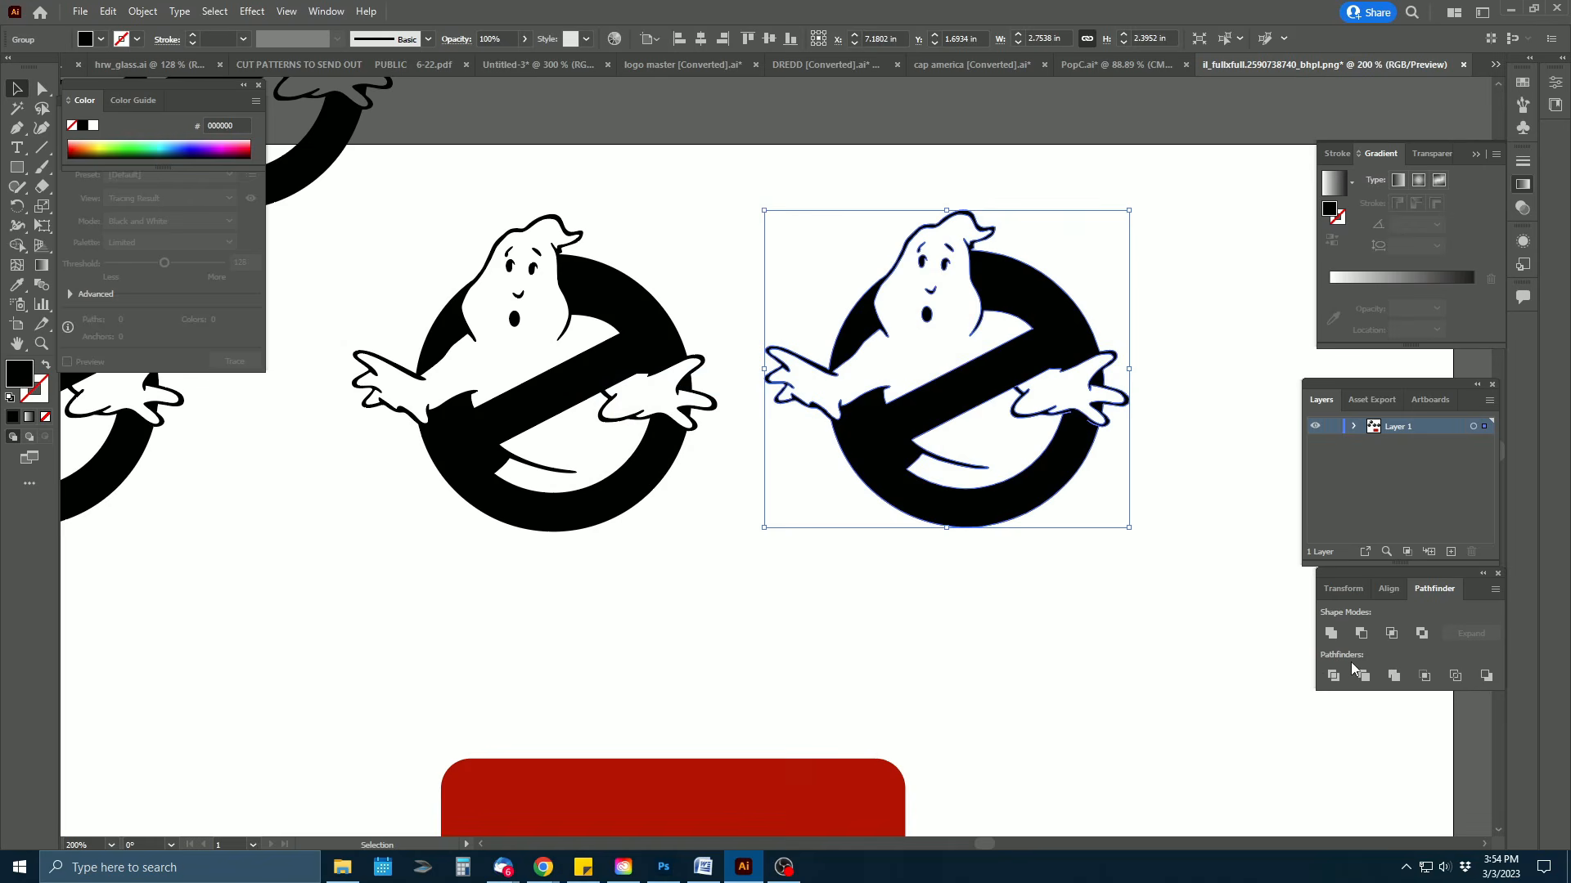
left_click(1331, 633)
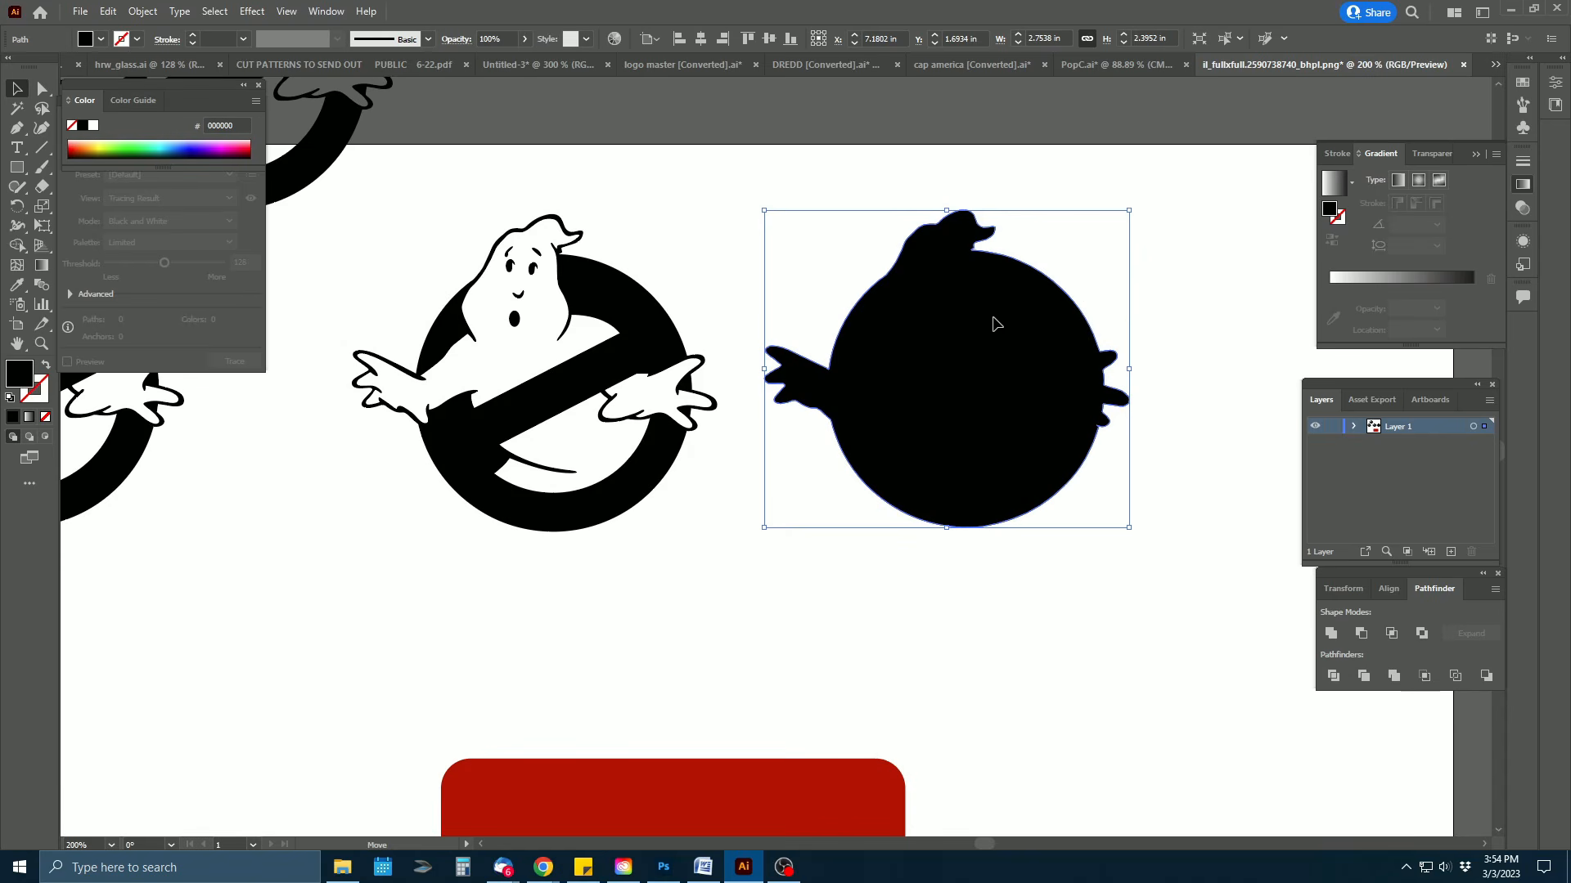
left_click_drag(996, 323, 1014, 330)
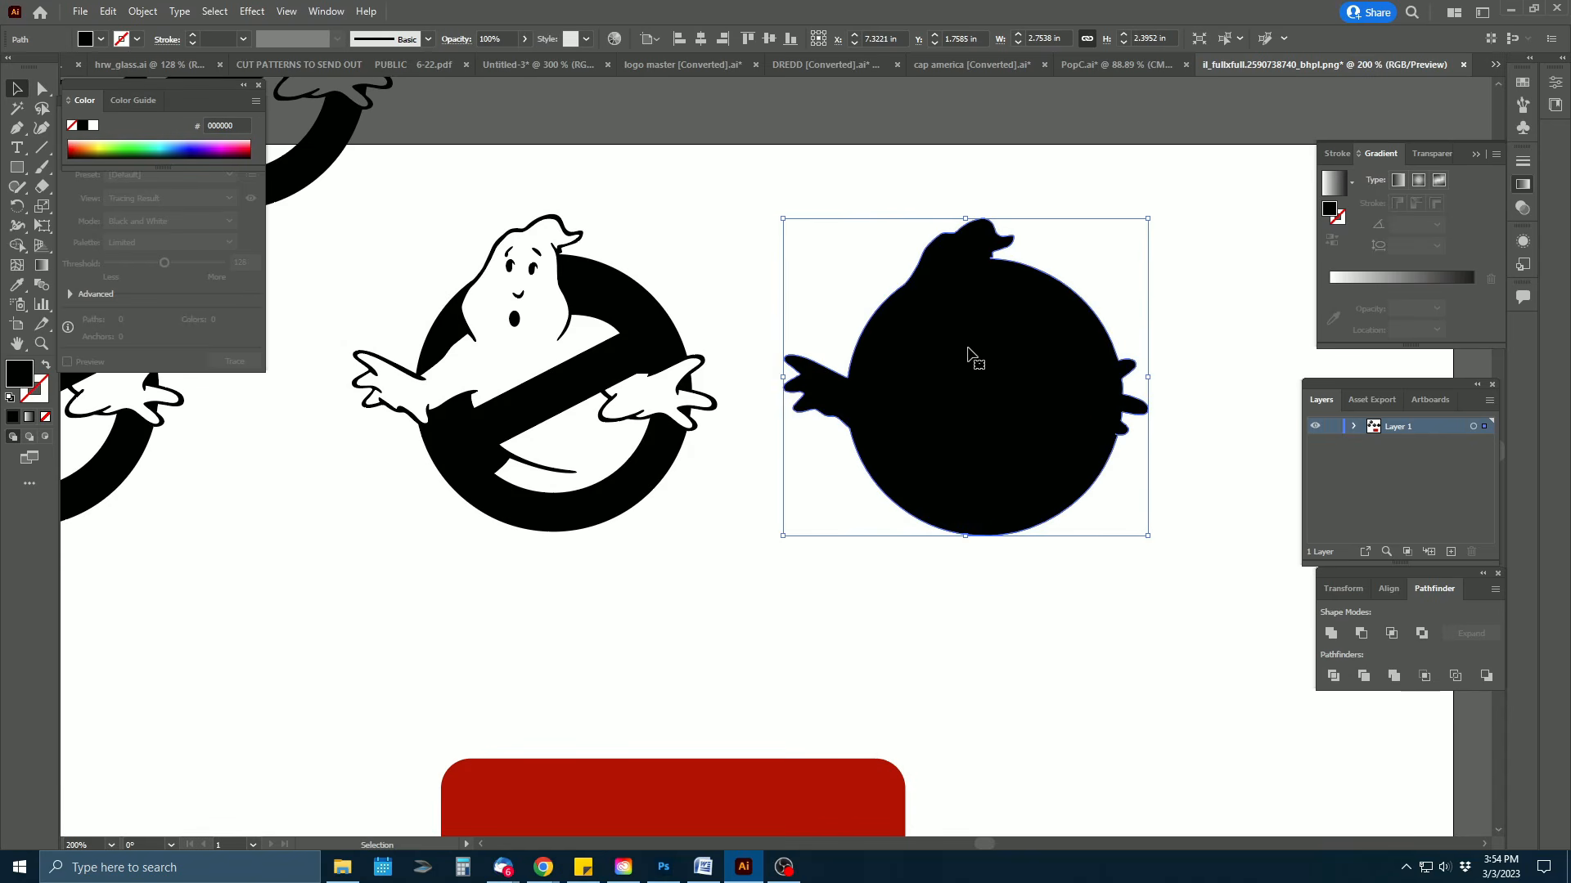
Offset the solid silhouette's path by 0.1 in with round joins
left_click(142, 11)
mouse_move(242, 479)
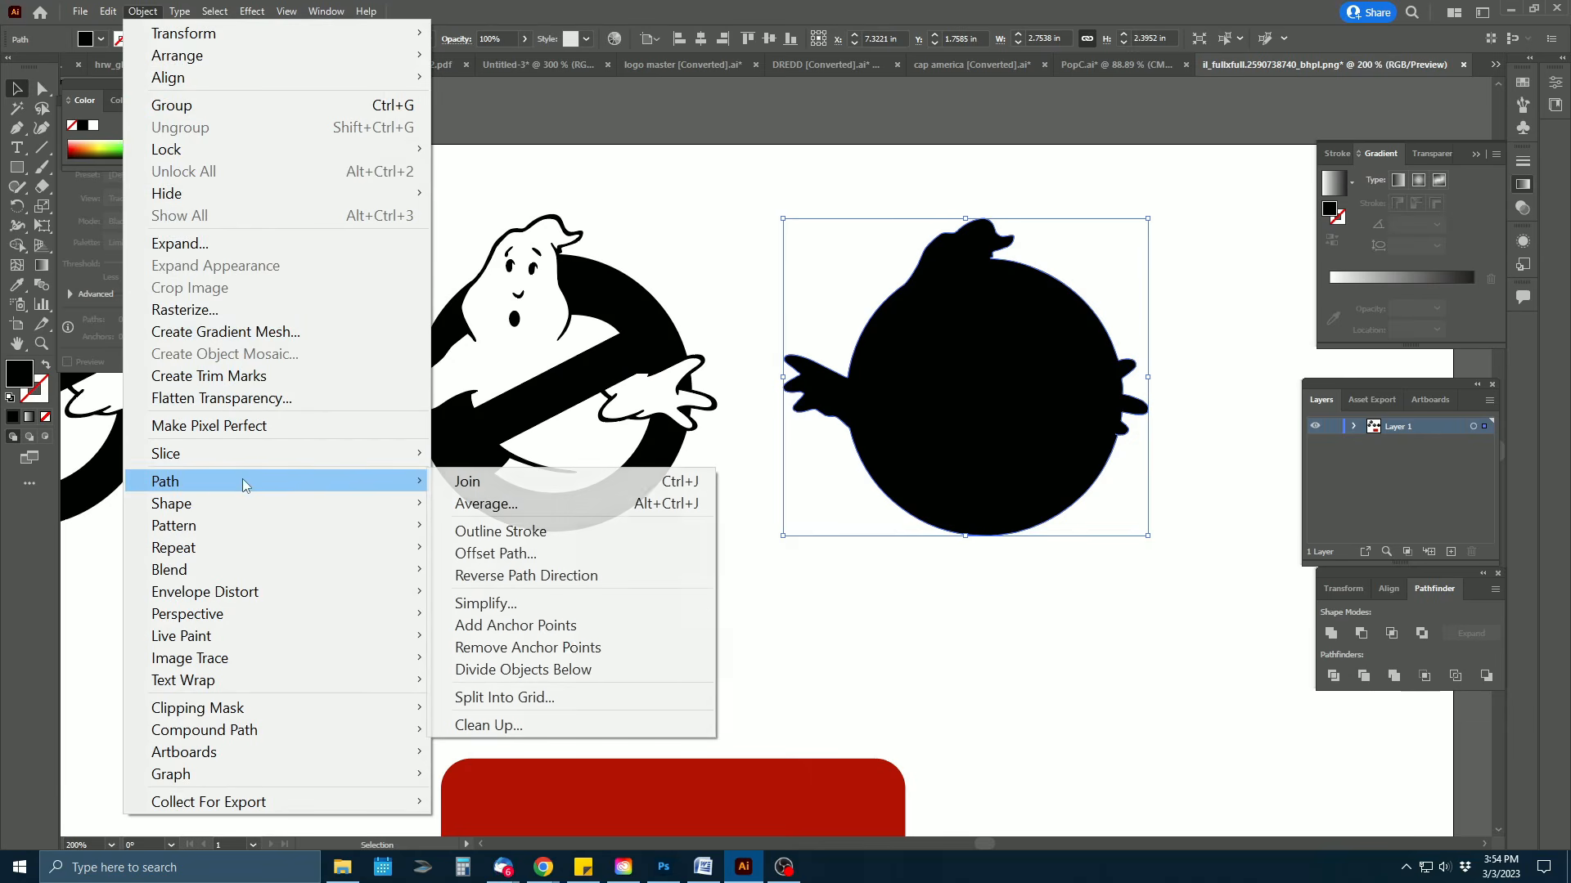
left_click(491, 553)
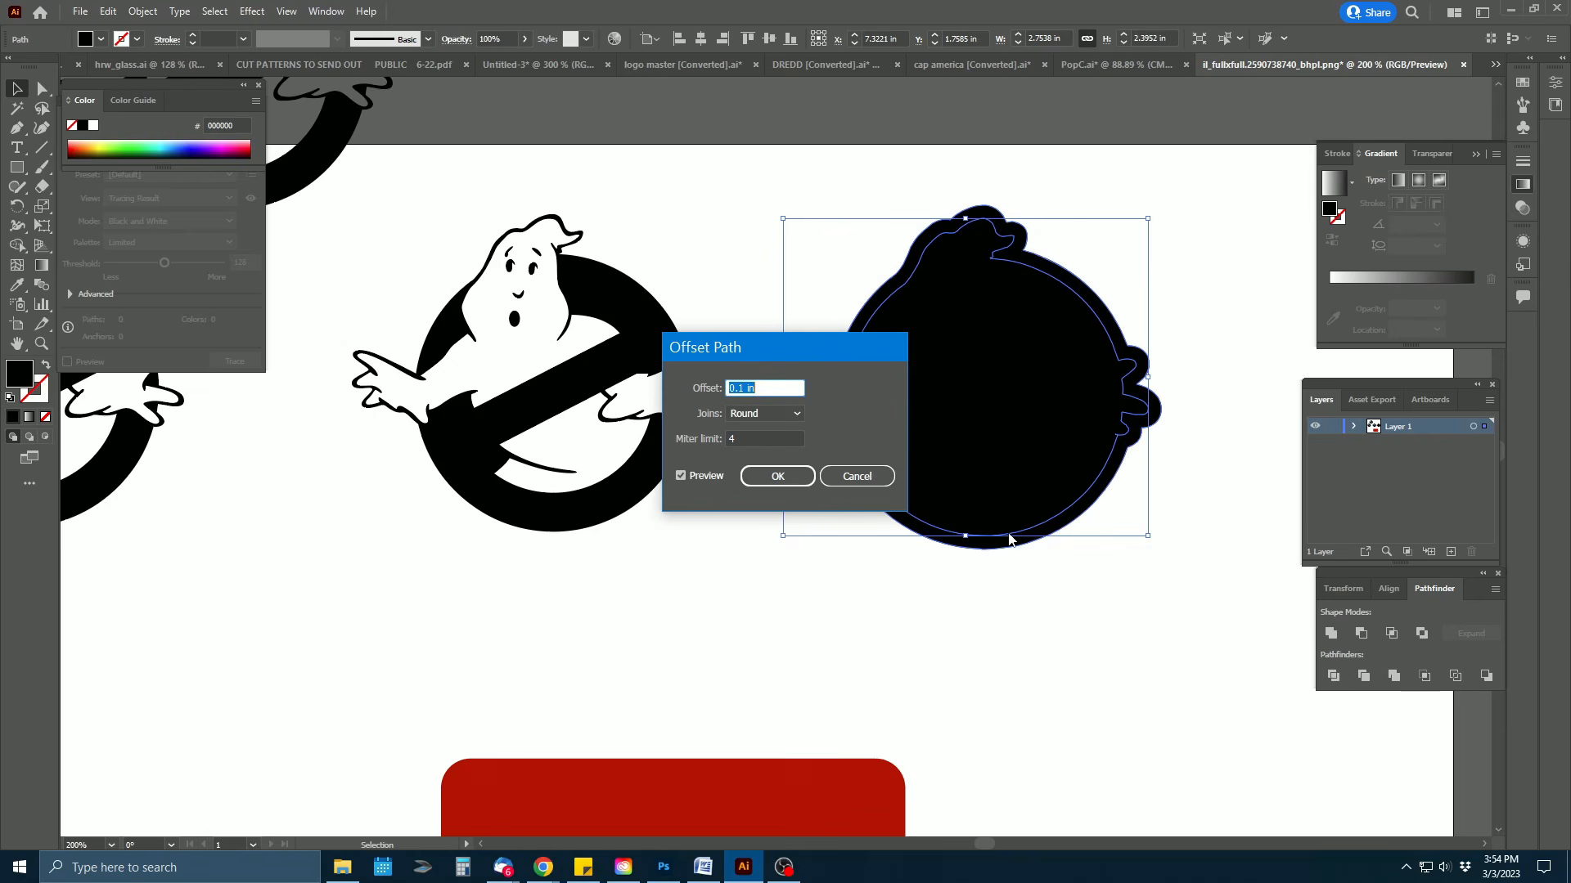
left_click(780, 476)
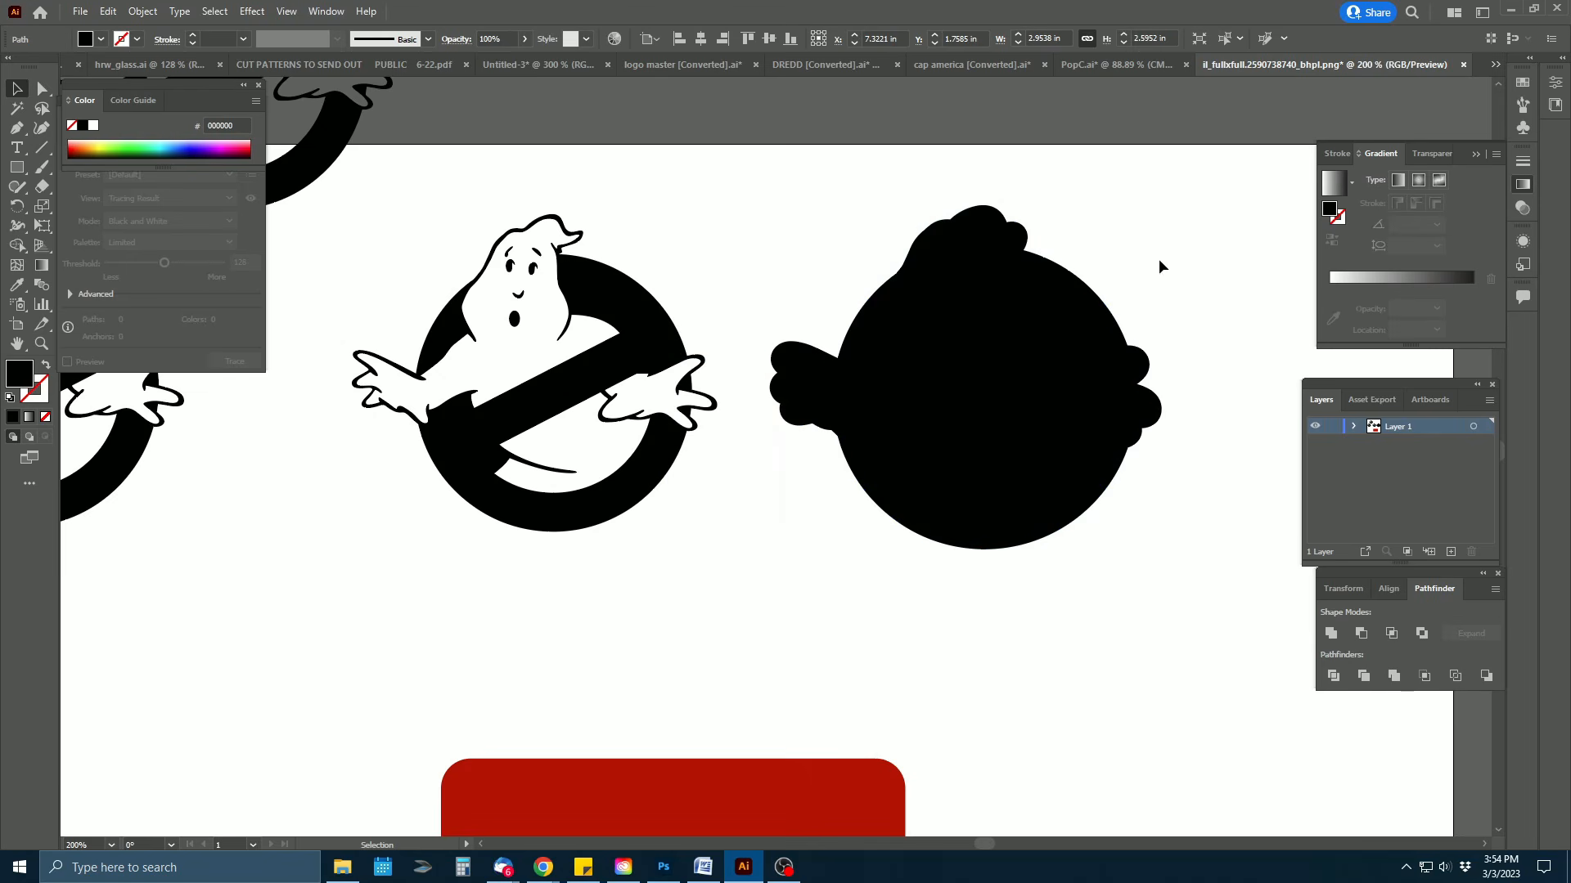
Separate the smaller inner silhouette from the offset shape and delete it
left_click_drag(1040, 329, 1196, 628)
mouse_move(1017, 343)
left_mouse_down()
mouse_move(1017, 323)
mouse_move(993, 329)
left_mouse_up()
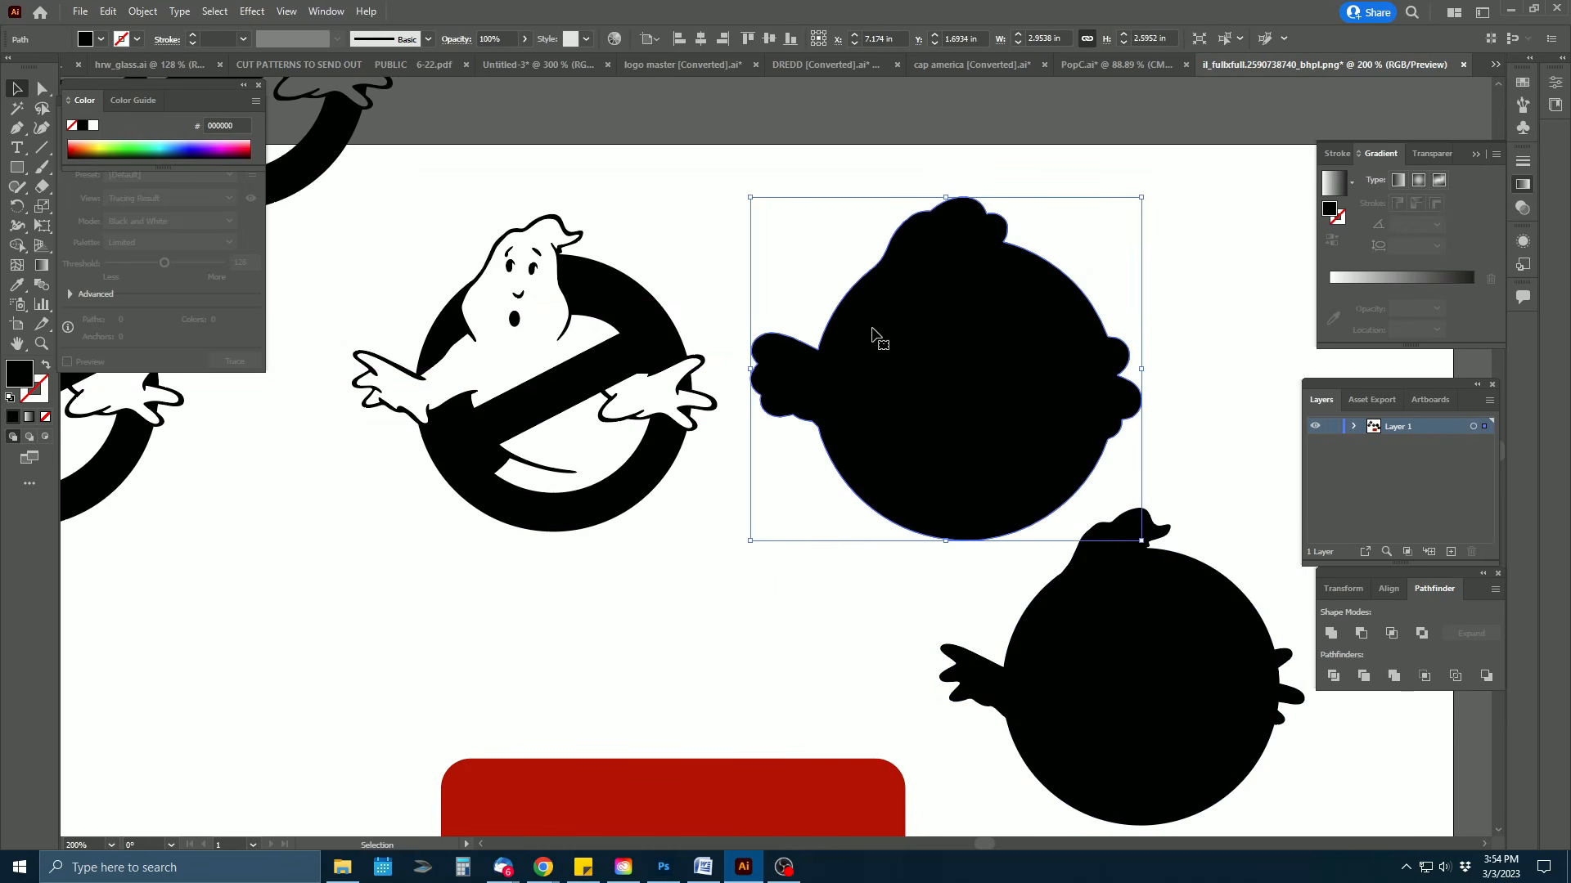
left_click(1144, 626)
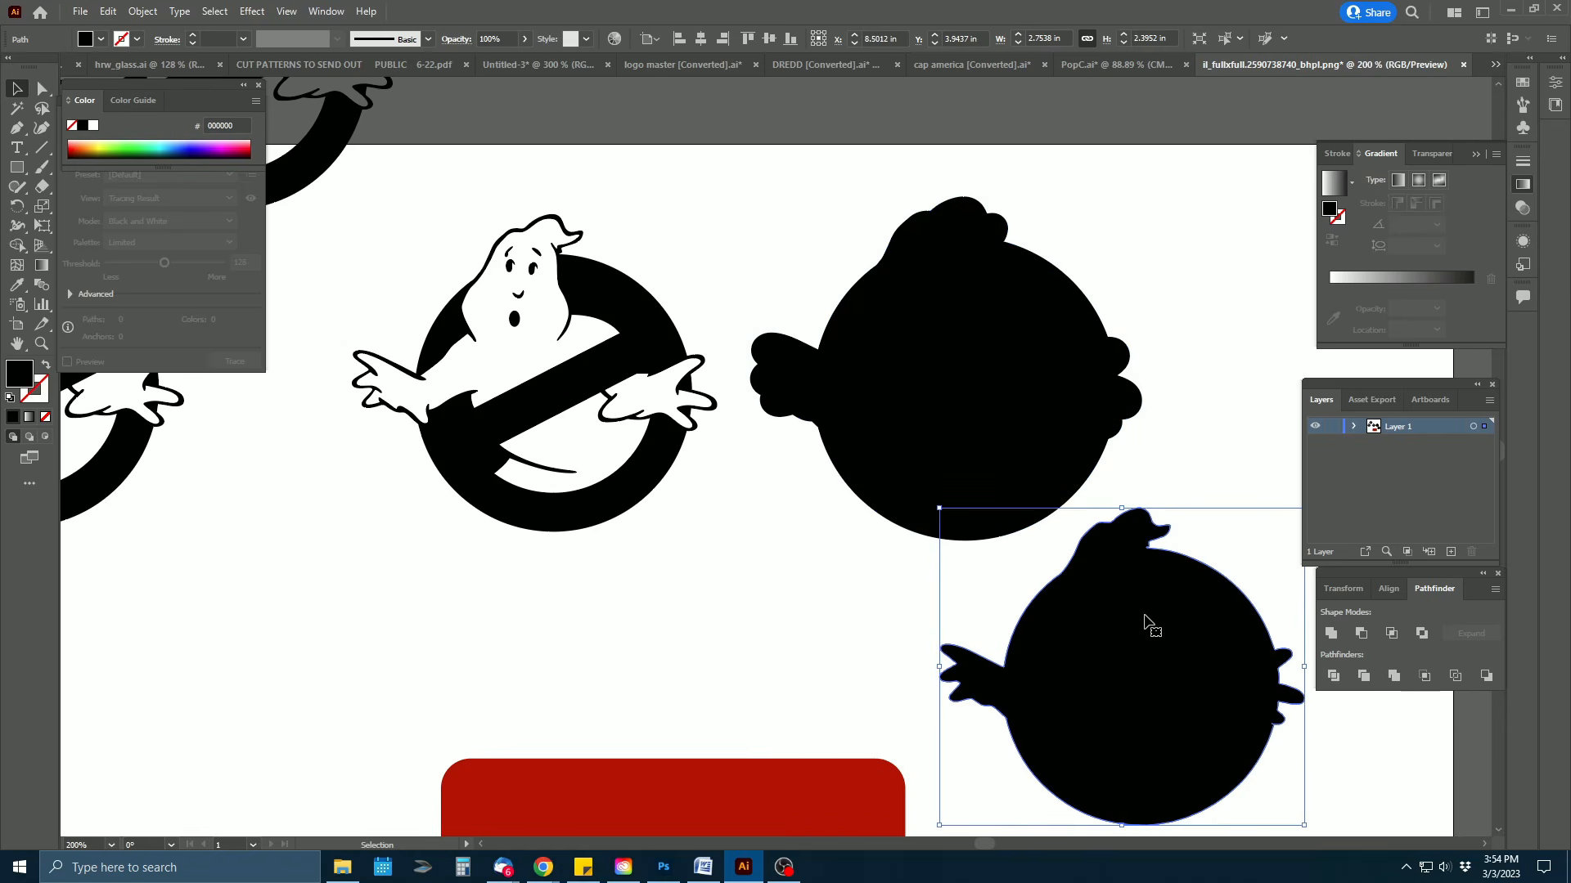
key("Delete")
Fill the detailed ghost logo beside the offset silhouette with white and bring it to the front
left_click_drag(672, 378, 658, 344)
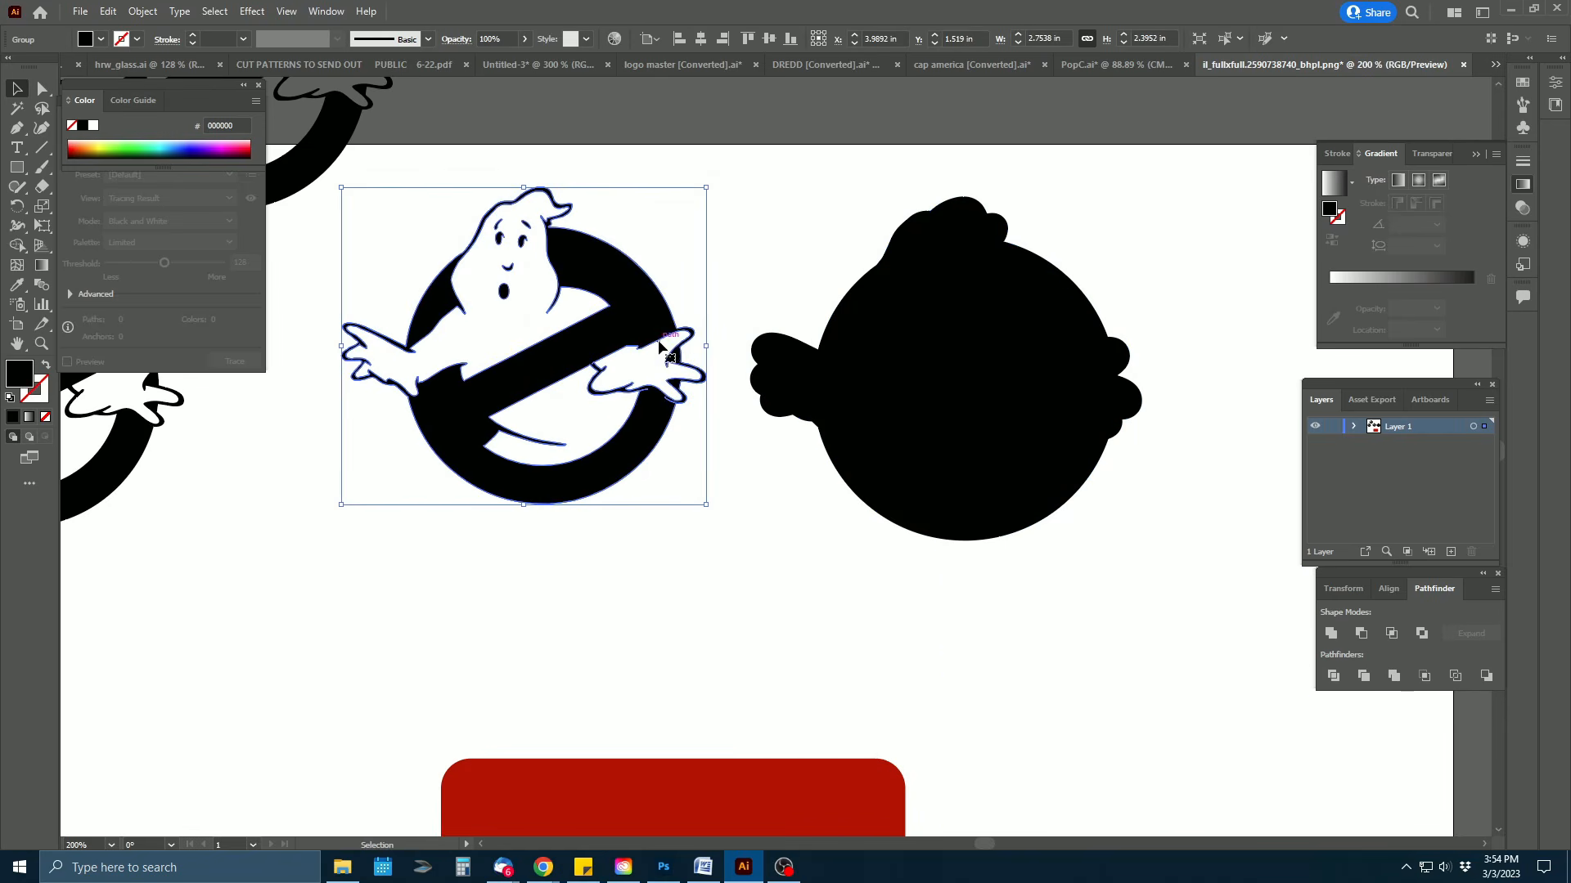
left_click(102, 40)
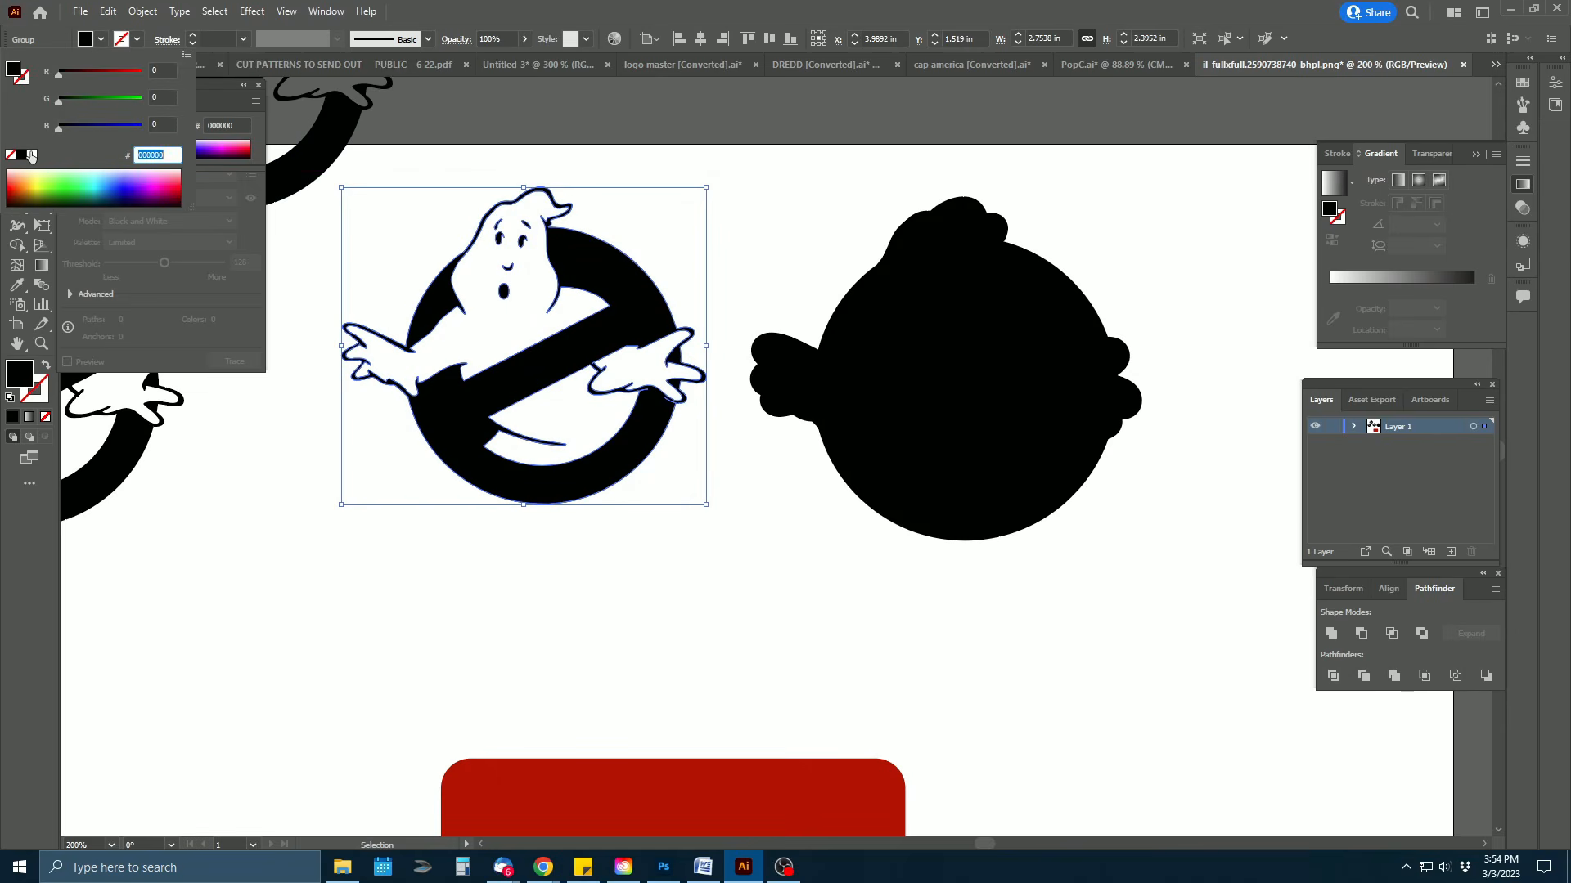
left_click(31, 155)
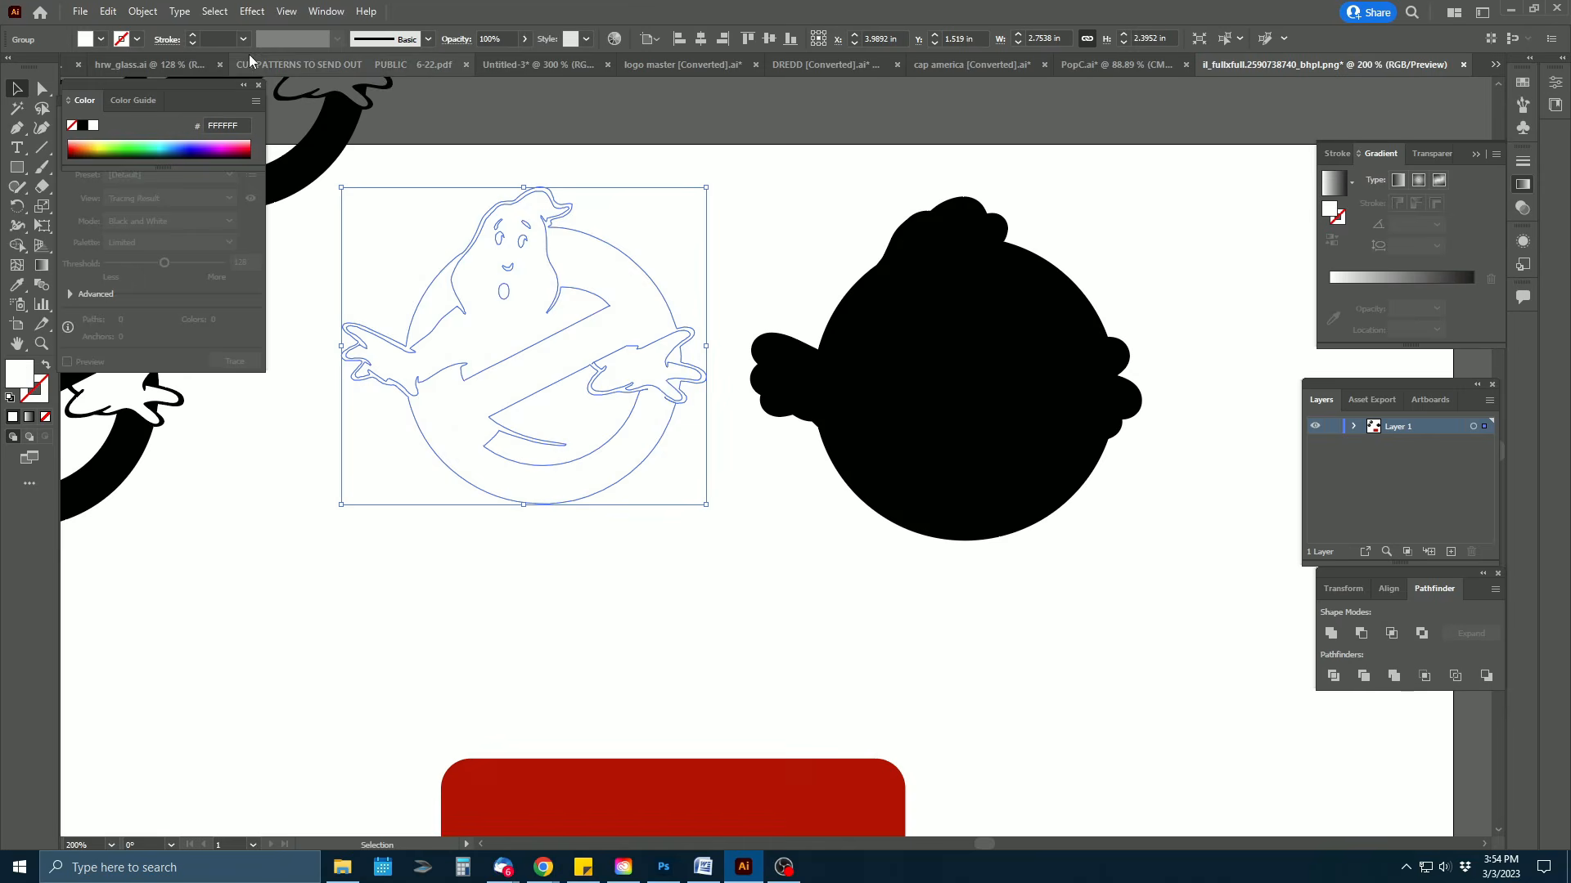
left_click(144, 11)
mouse_move(188, 54)
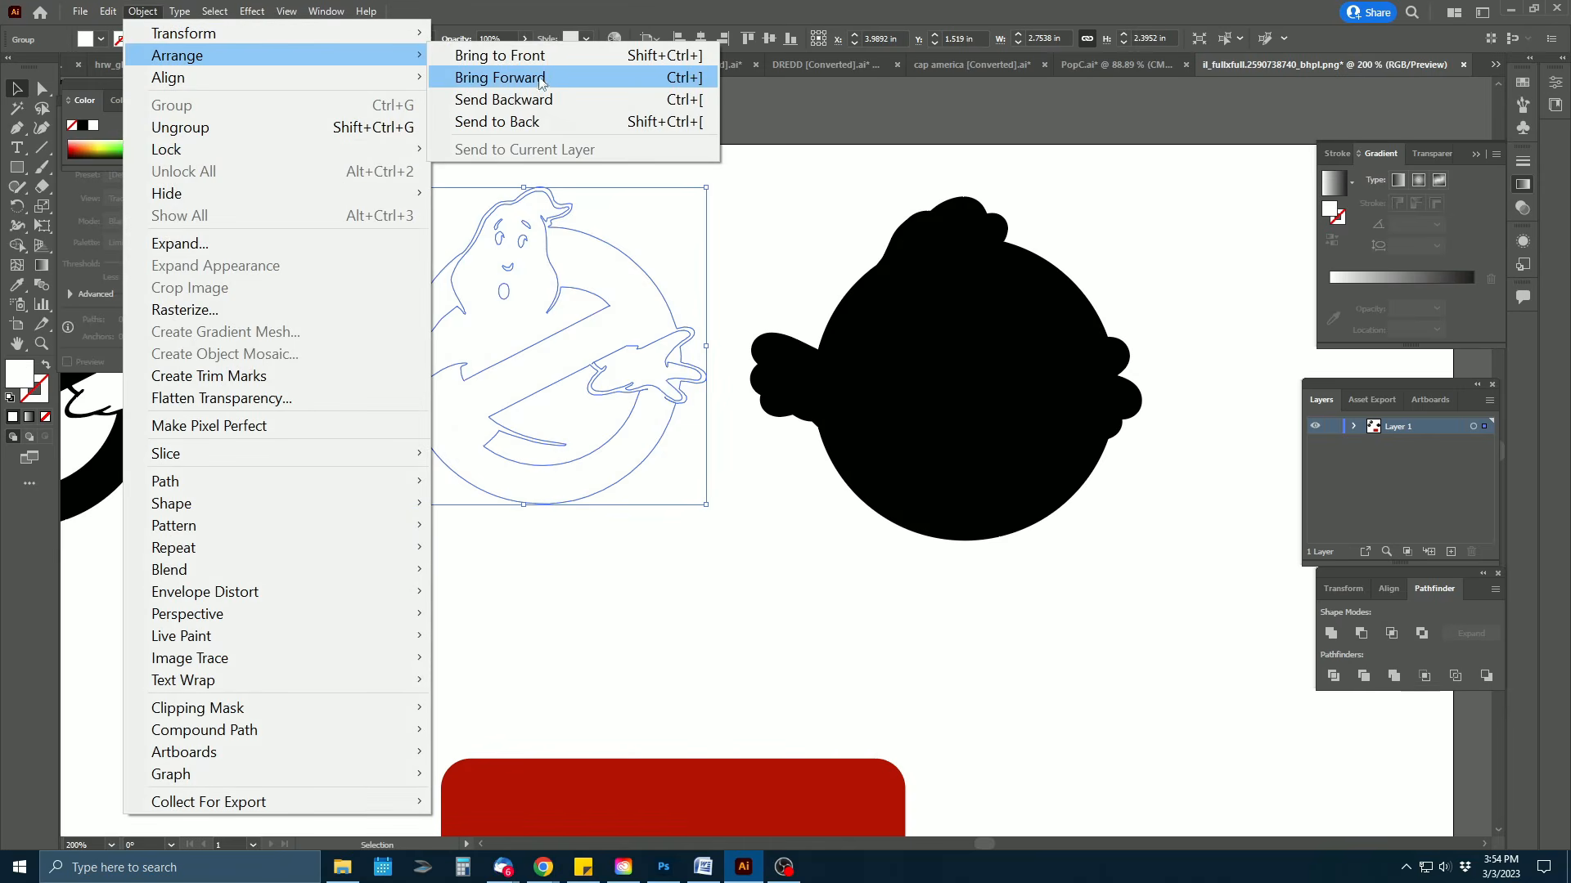
left_click(573, 50)
left_click(821, 222)
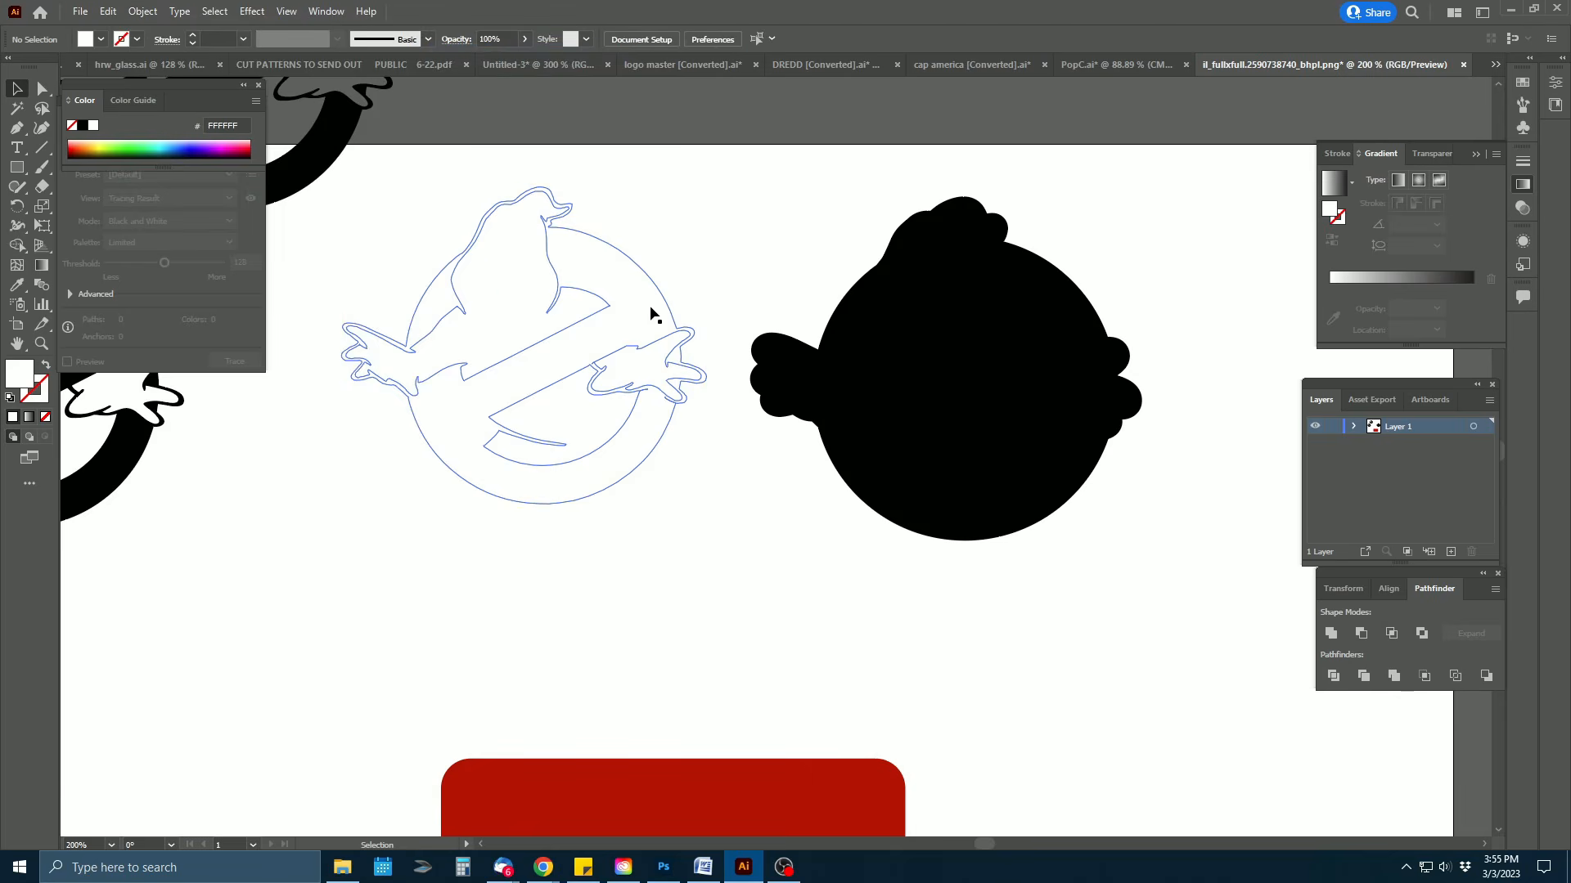
Center-align the white ghost logo with the black offset silhouette so that it sits on top of it
mouse_move(659, 316)
left_mouse_down()
mouse_move(1000, 347)
mouse_move(1068, 328)
mouse_move(635, 300)
mouse_move(643, 324)
left_mouse_up()
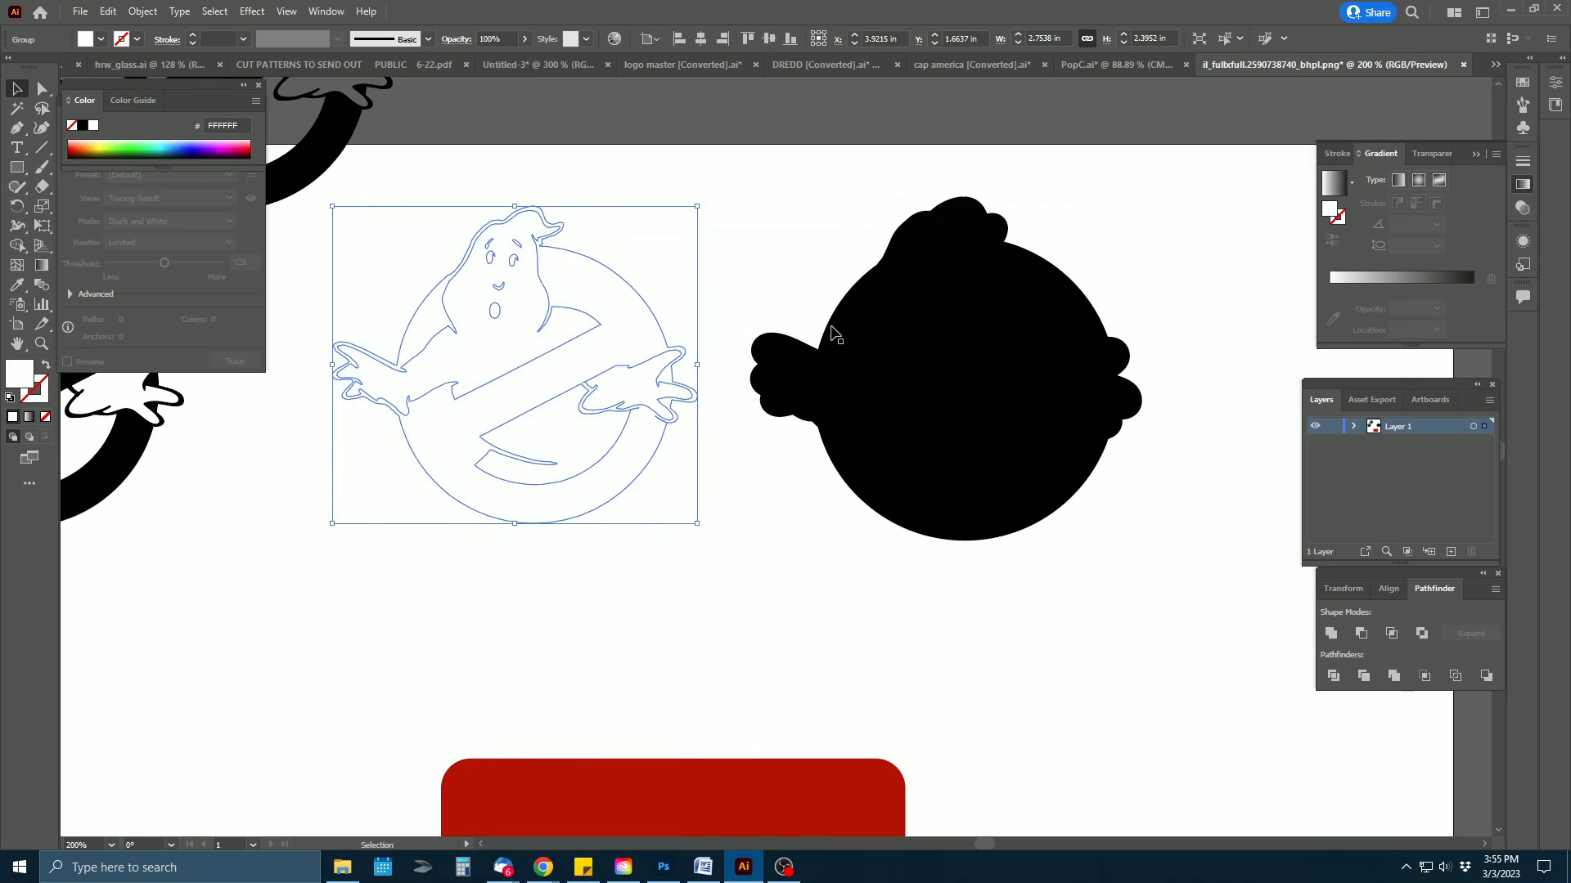
left_click(900, 321, "shift")
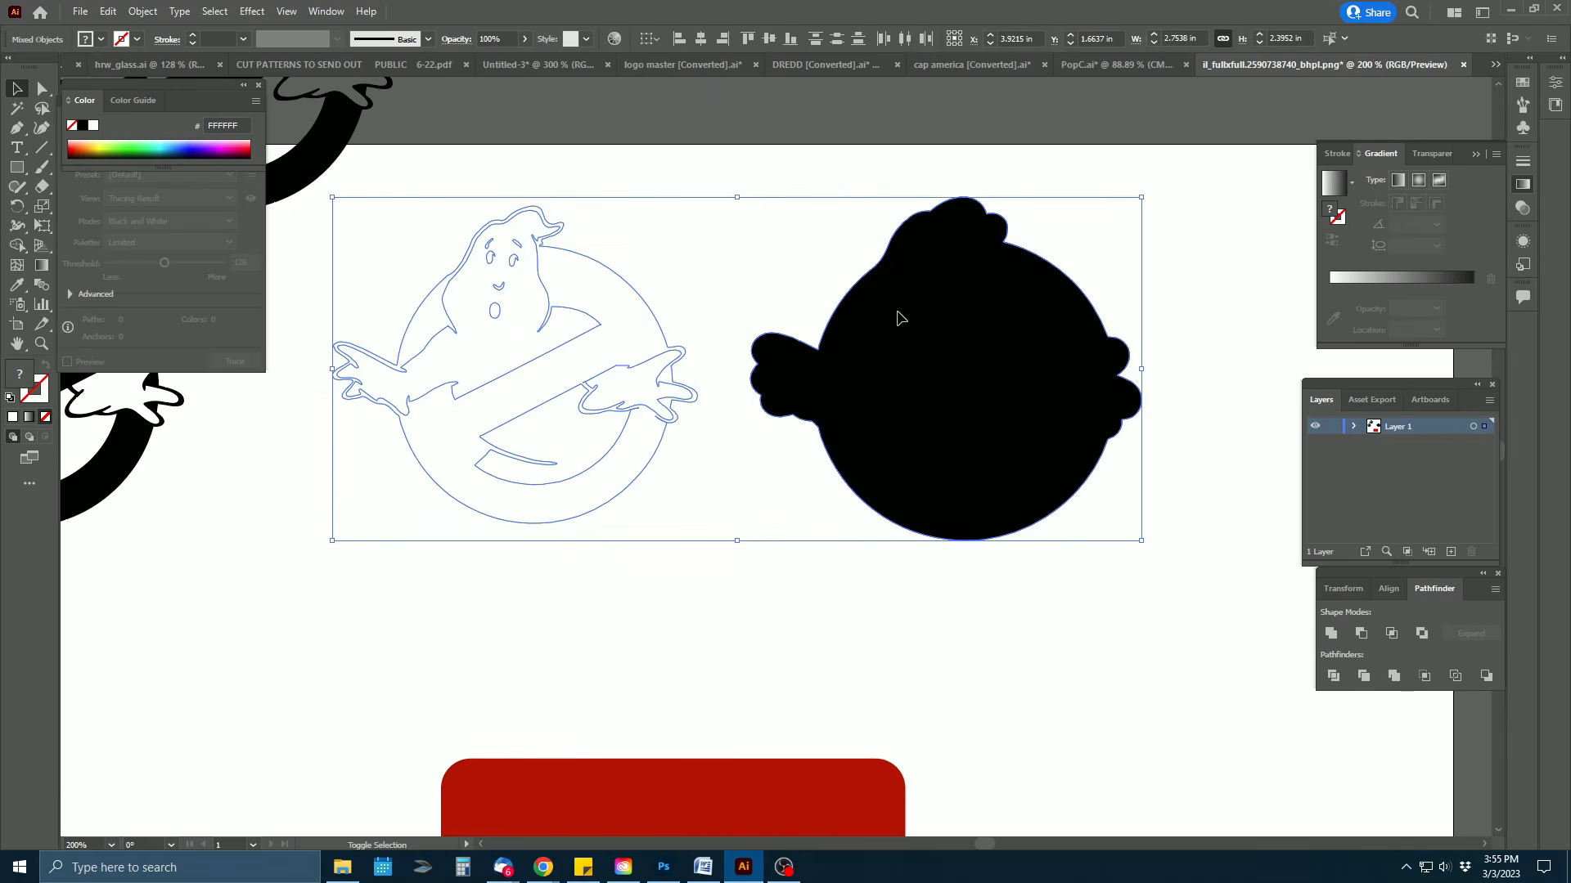
left_click(701, 38)
left_click(1010, 216)
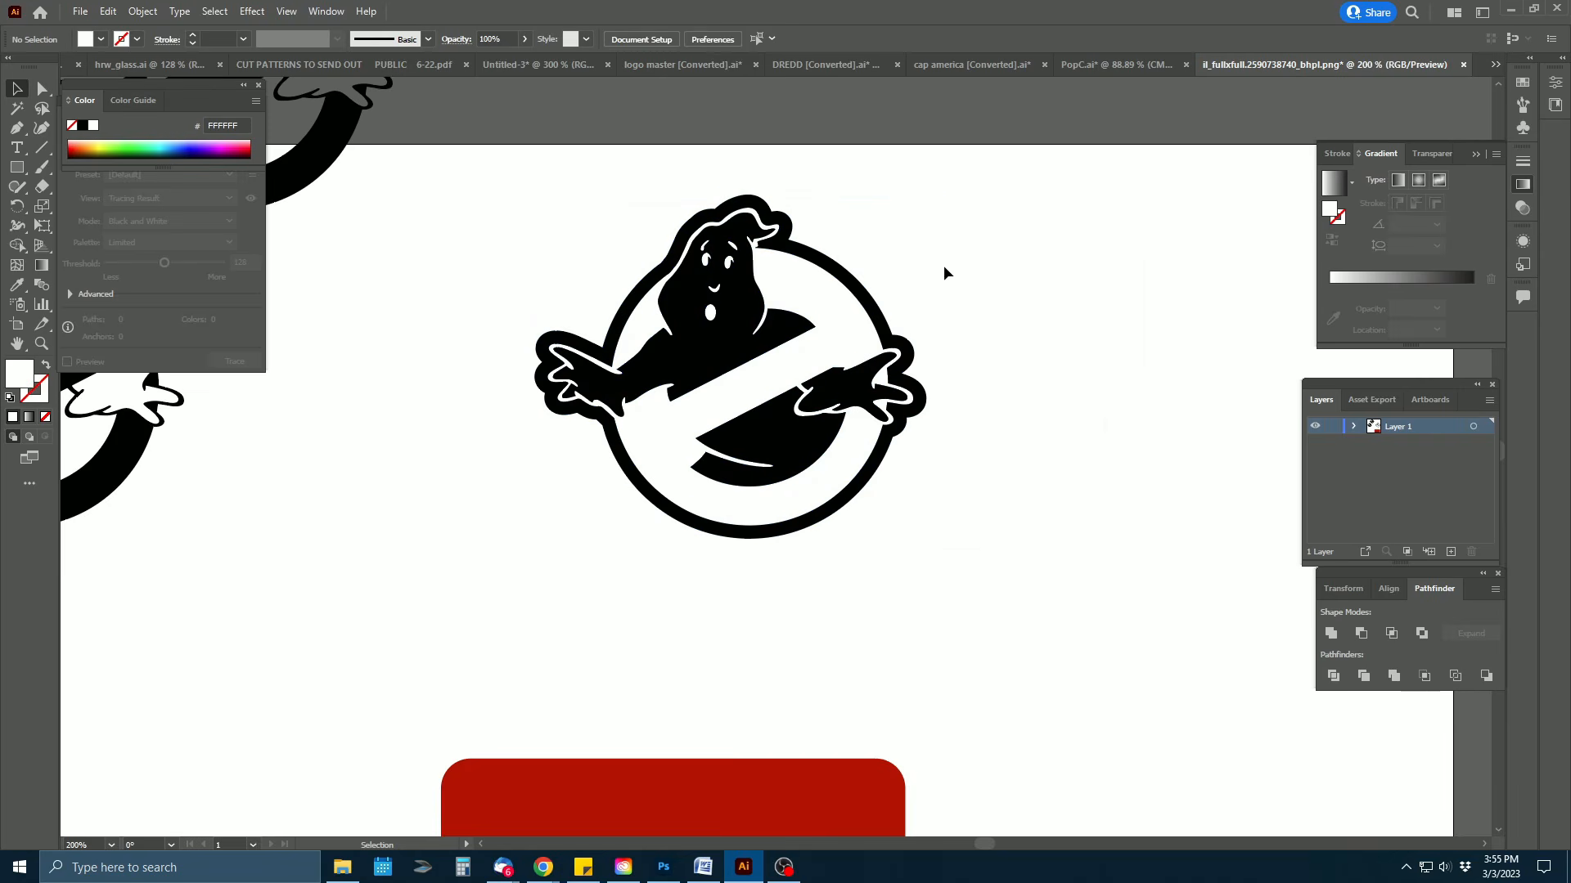
Move the white logo together with its black backing shape onto the gray canvas above the artboard
left_click_drag(932, 179, 479, 589)
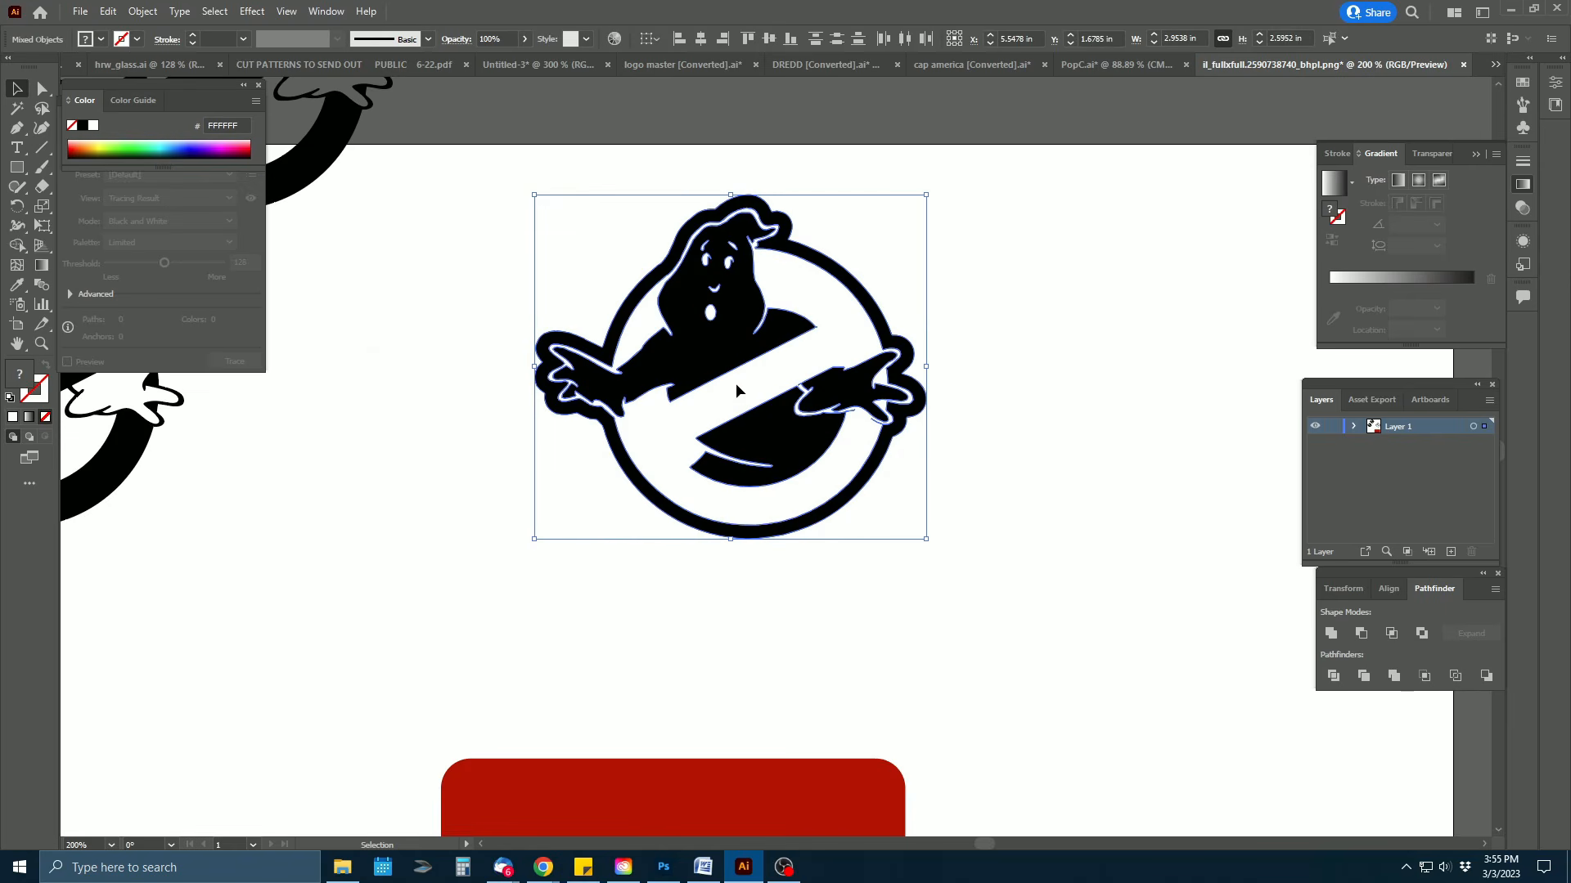
left_click_drag(734, 383, 748, 357)
left_click_drag(1066, 228, 1133, 496)
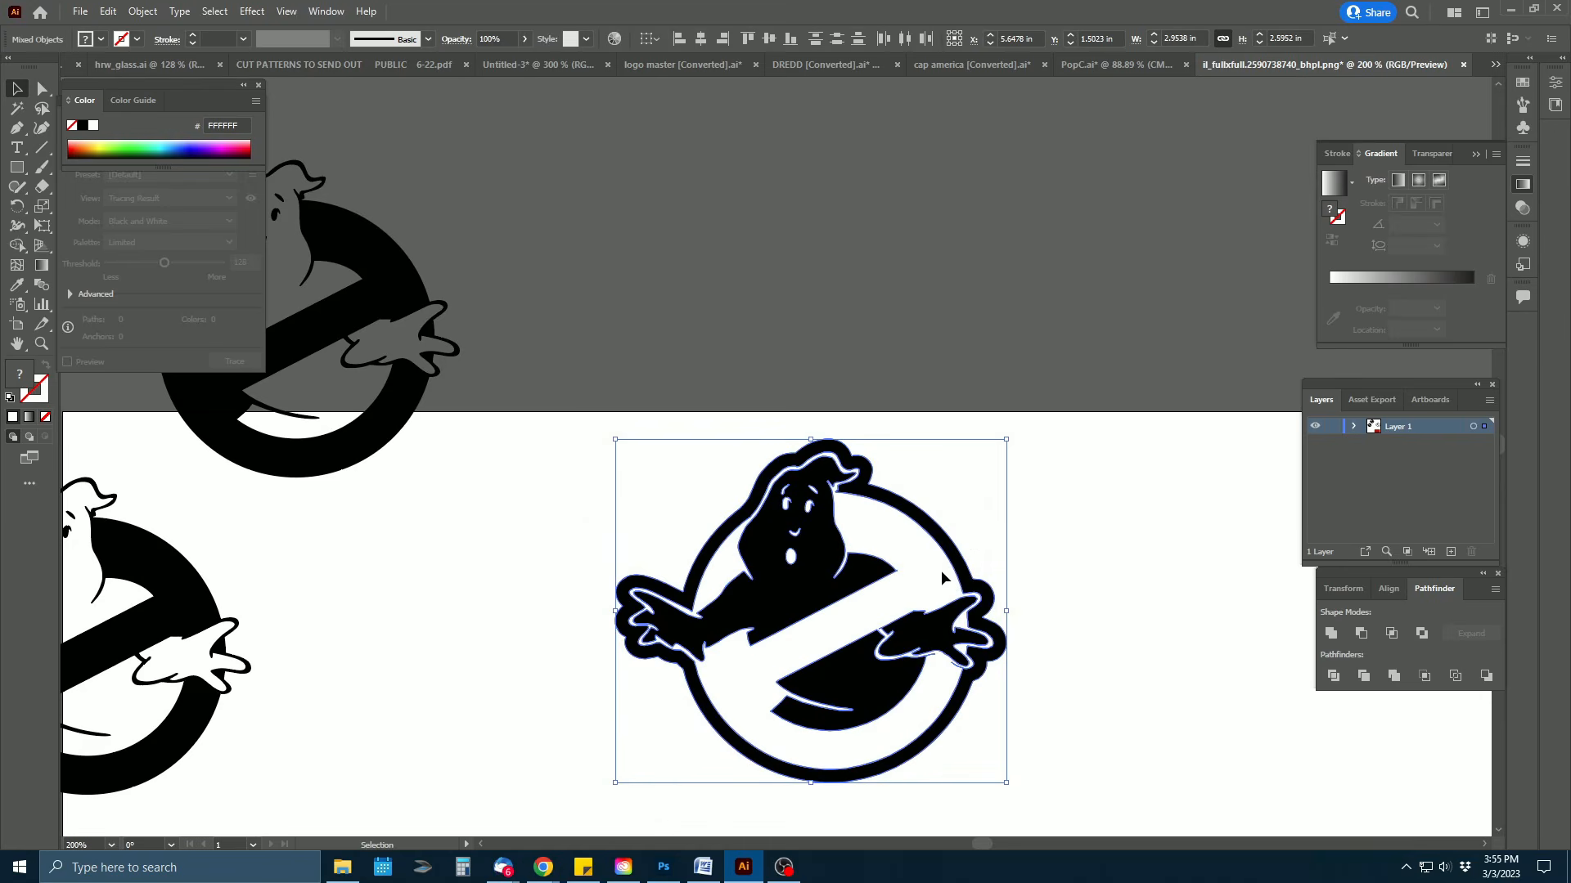
left_click_drag(941, 571, 998, 187)
left_click_drag(992, 577, 981, 756)
left_click_drag(968, 462, 981, 418)
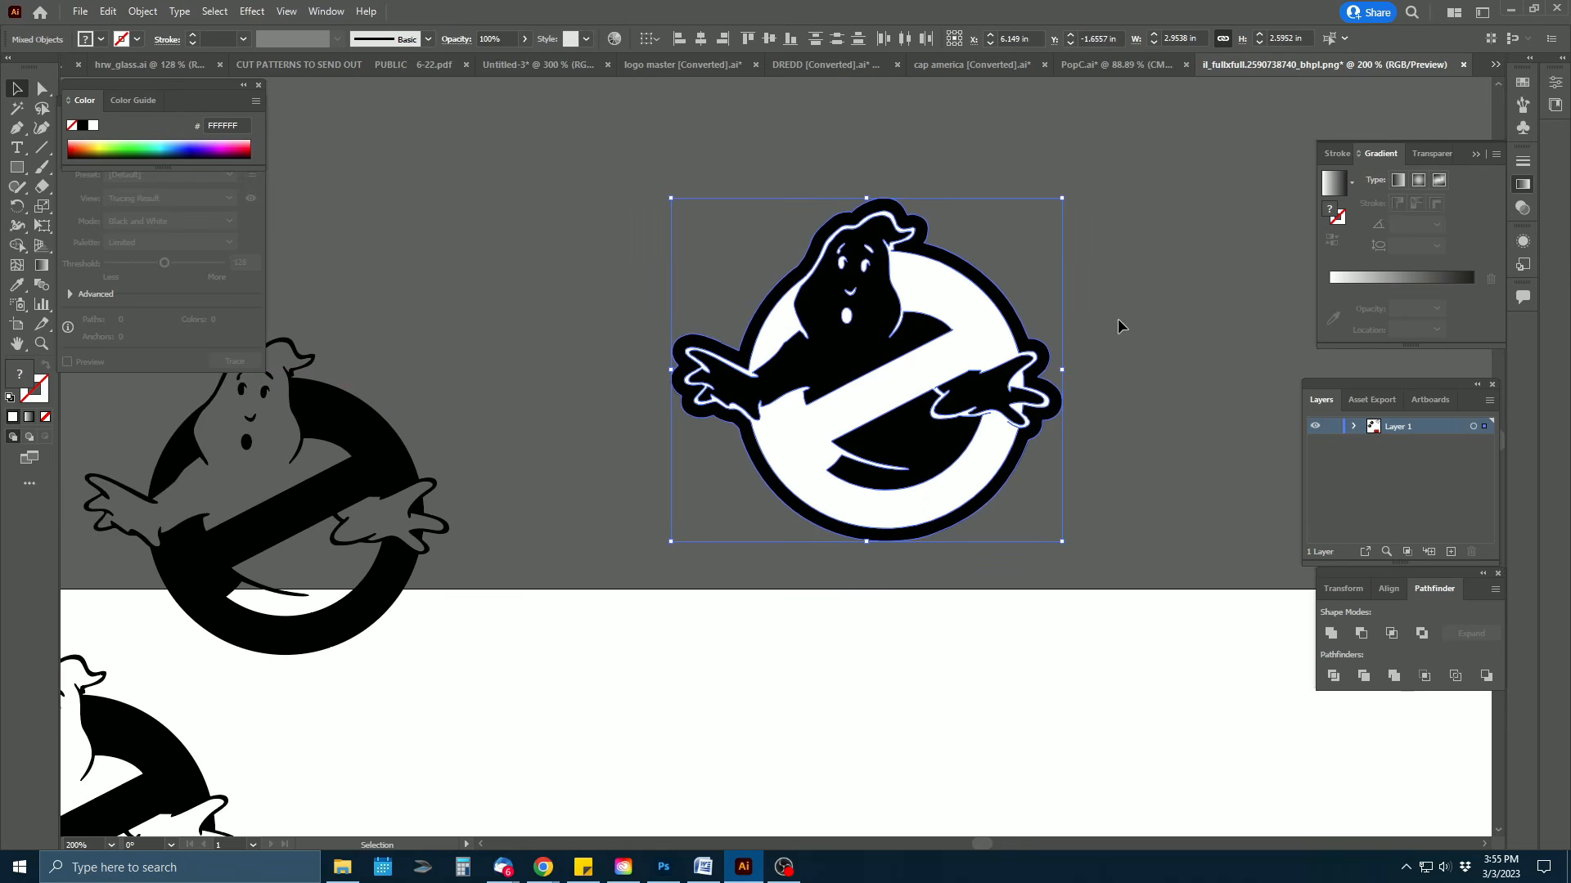
Select the white logo and its black backing shape and apply Pathfinder Trim to them
left_click(1125, 172)
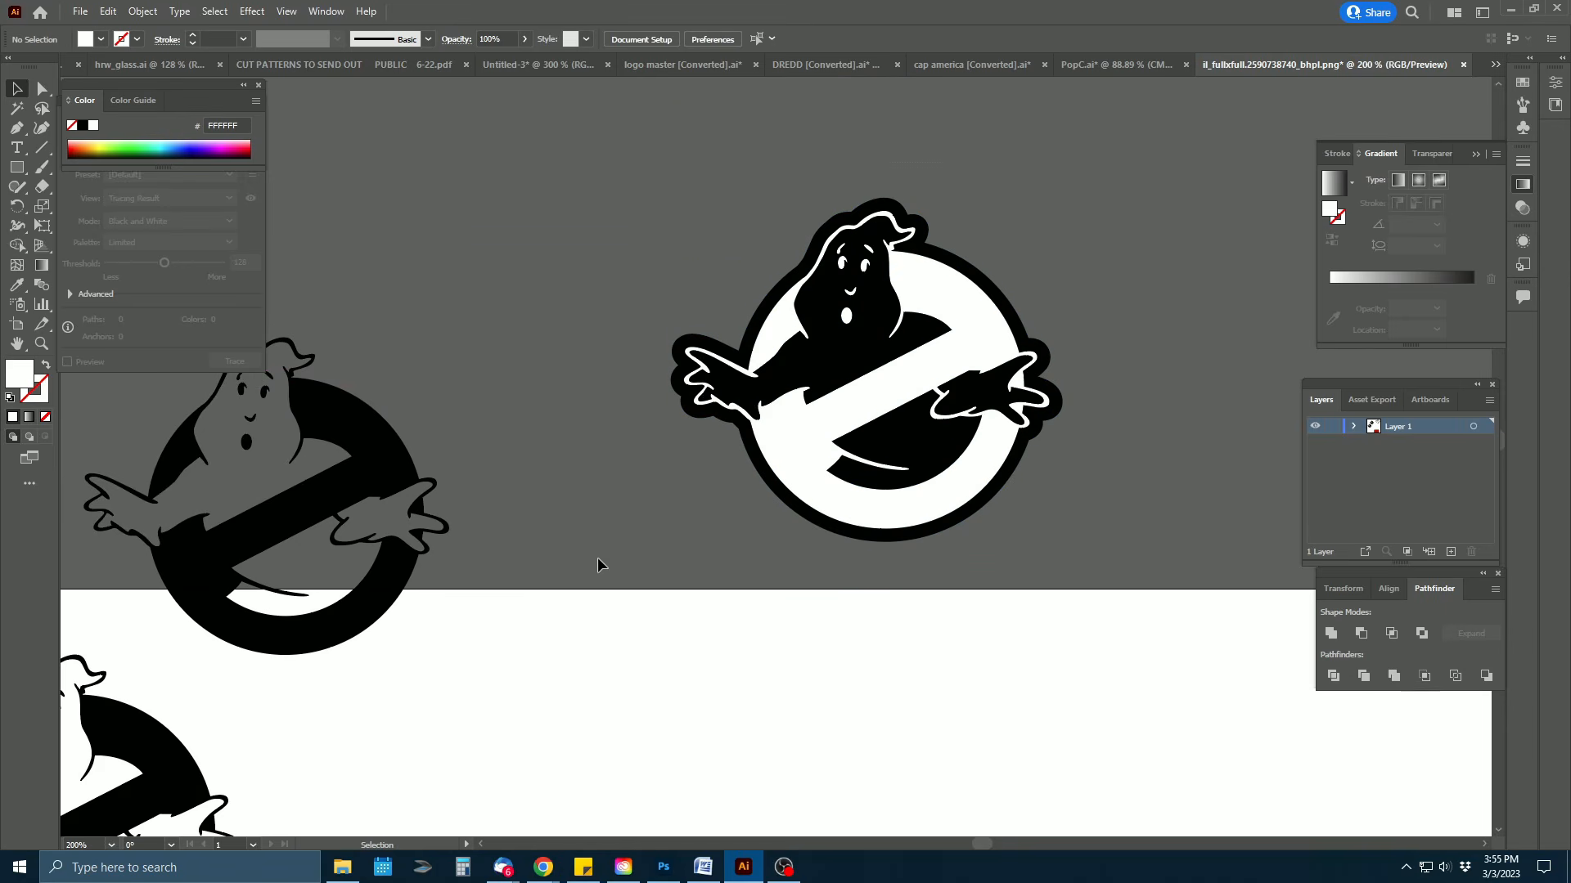
left_click_drag(598, 558, 578, 587)
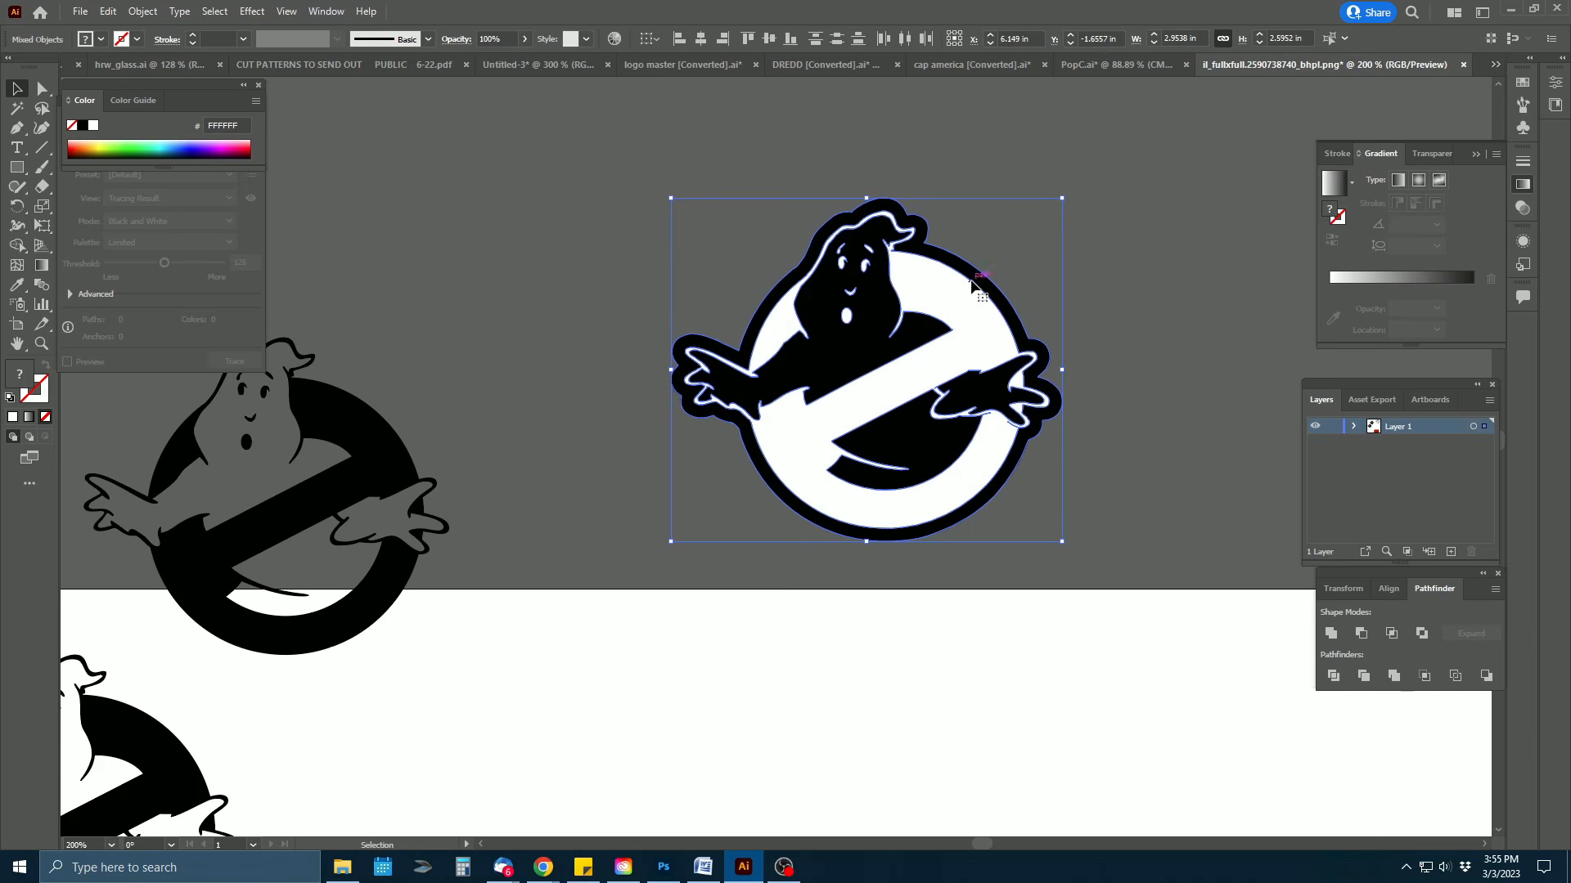
left_click(1365, 677)
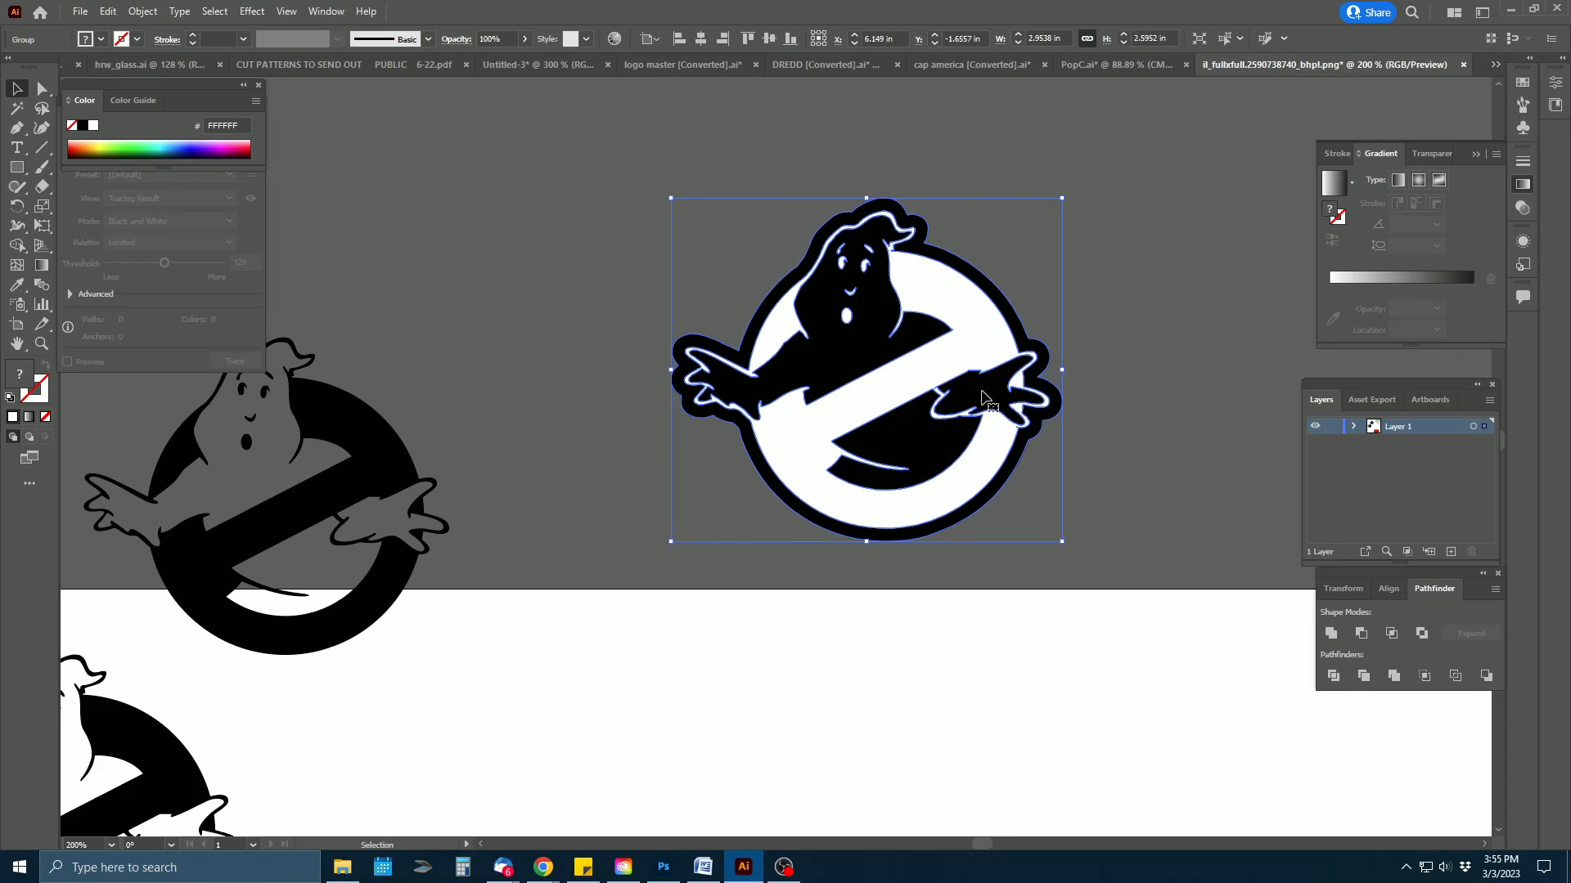
Ungroup the trimmed ghost logo, select all of its white-filled pieces and delete them, leaving the black pieces
left_click(143, 11)
left_click(163, 127)
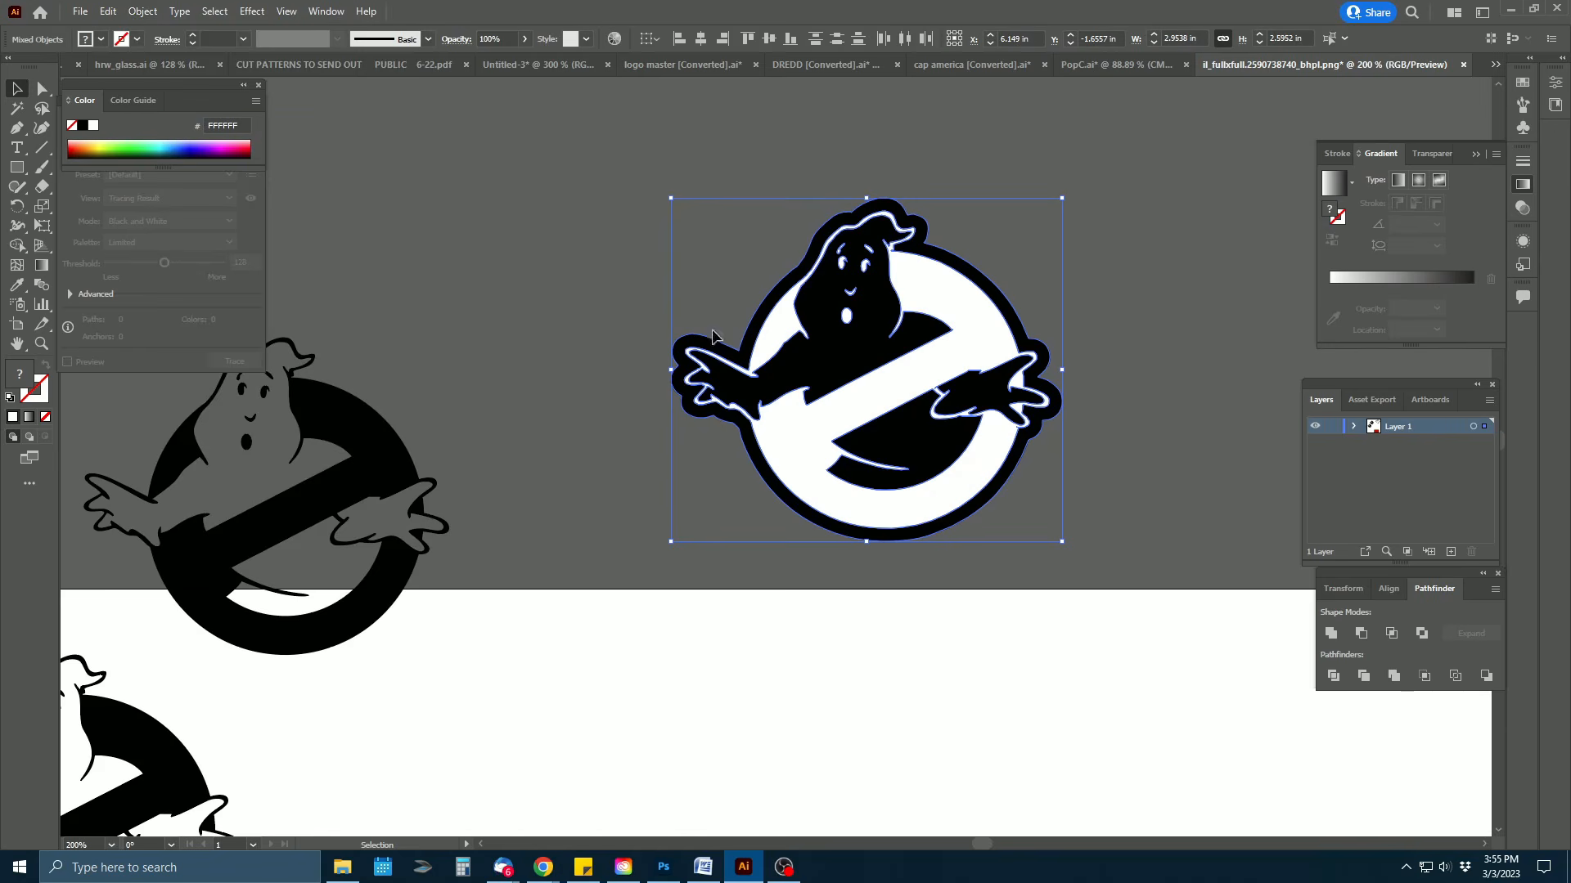
left_click(977, 145)
left_click(956, 301)
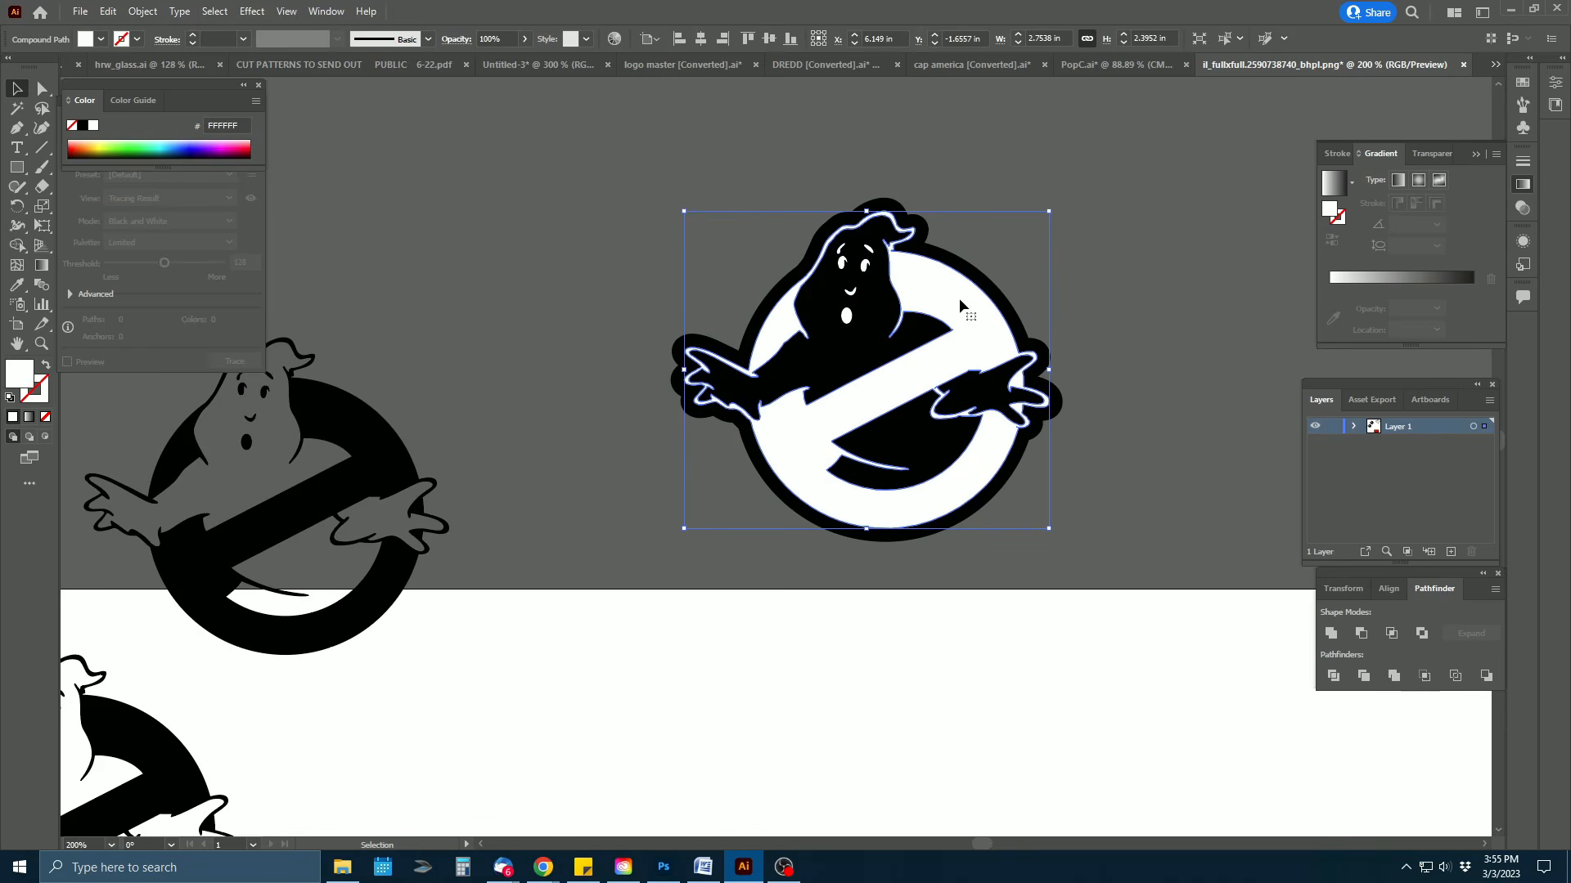
left_click(215, 10)
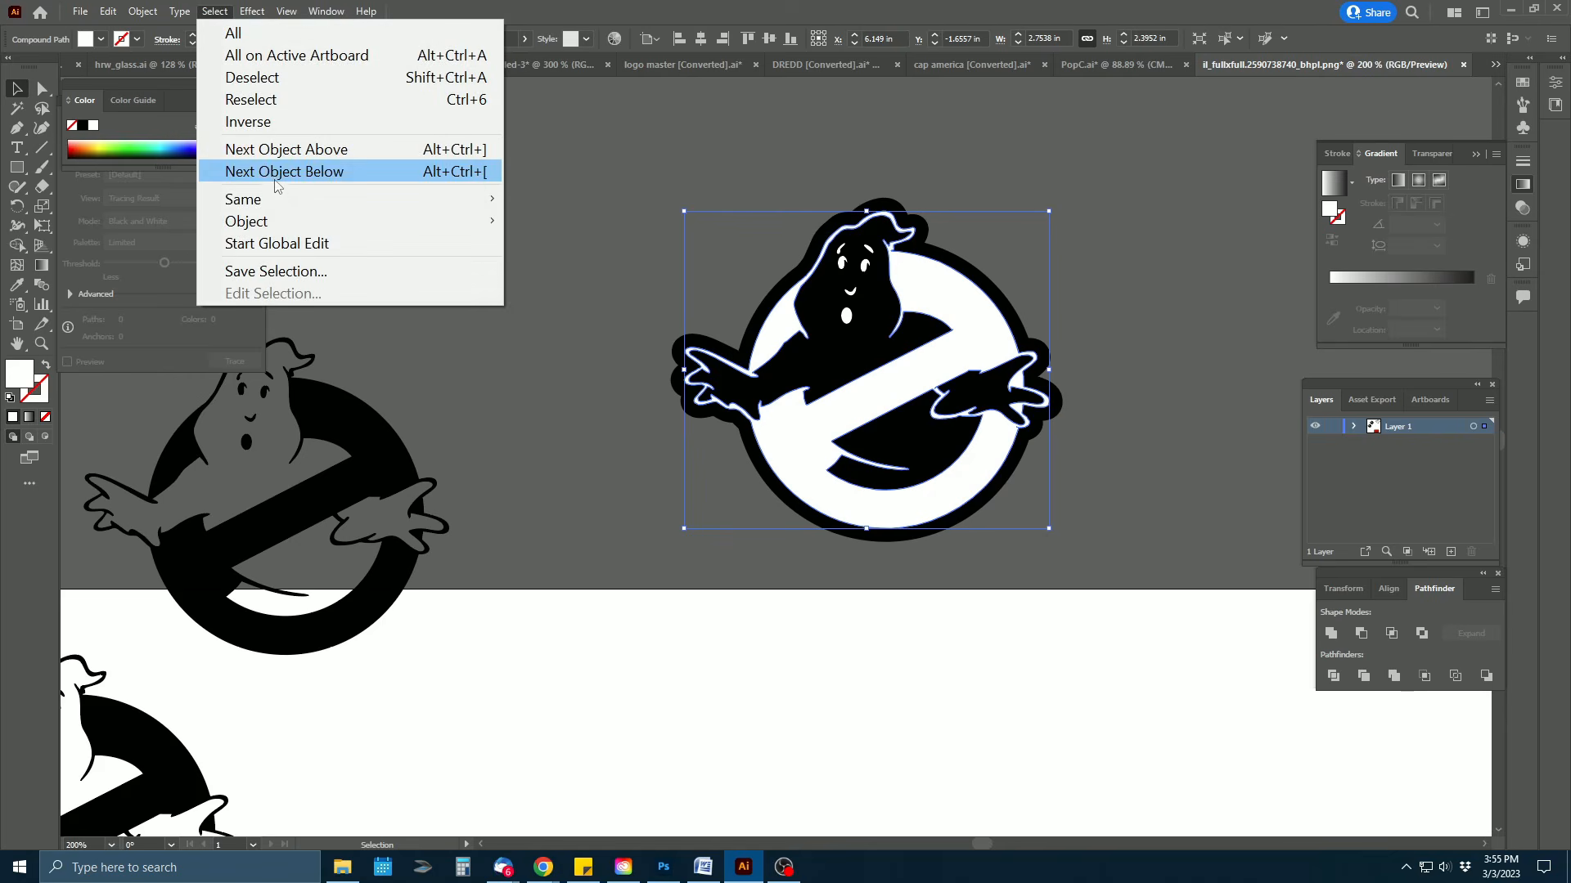
mouse_move(288, 203)
left_click(613, 271)
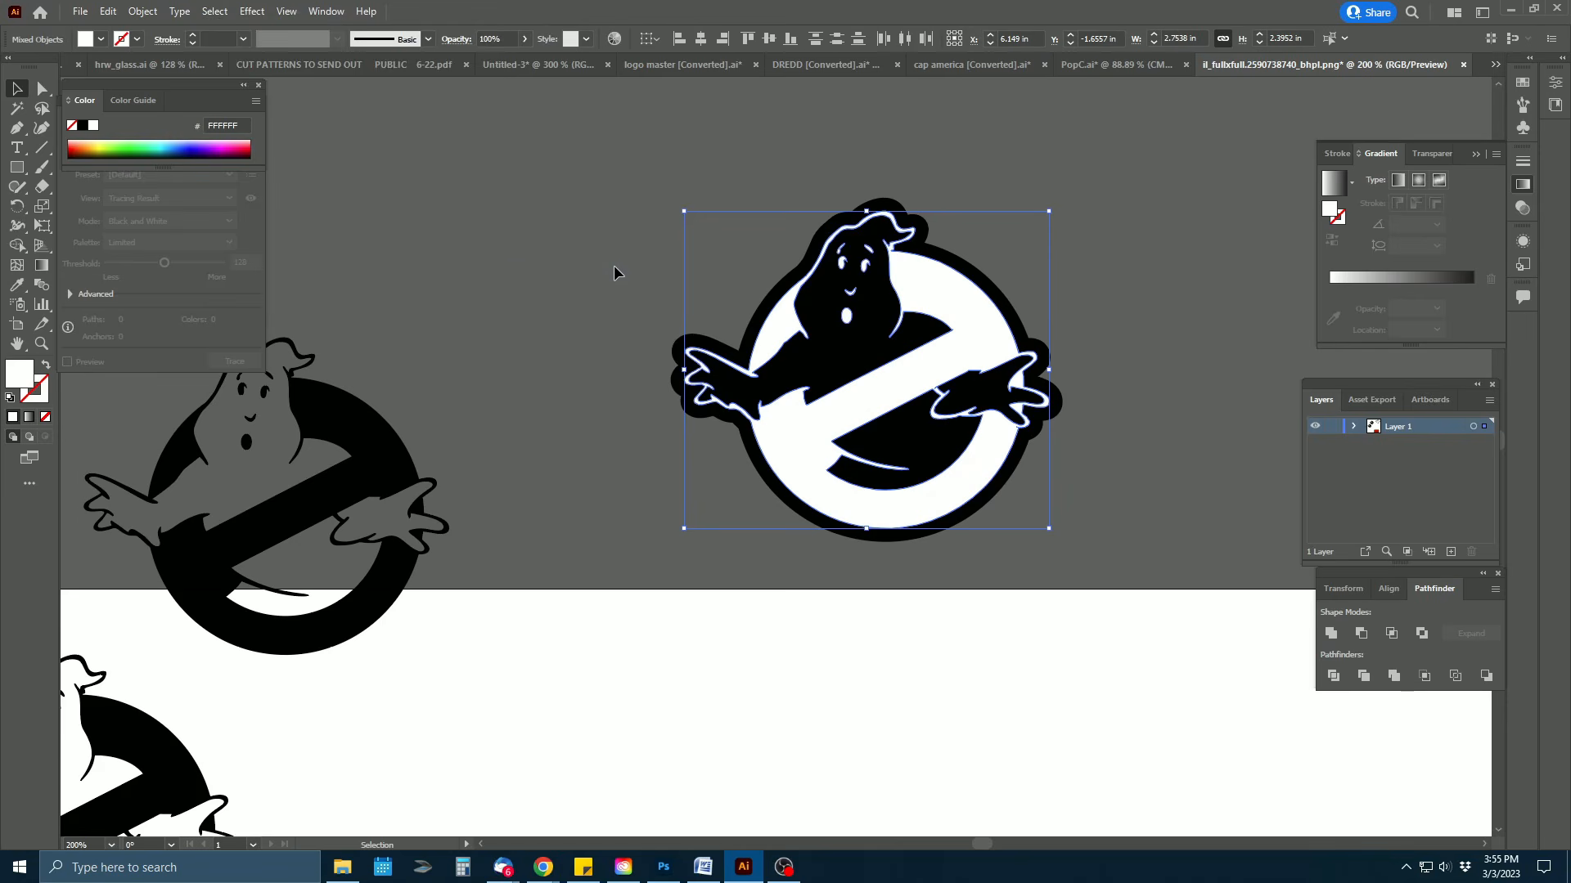
key("Delete")
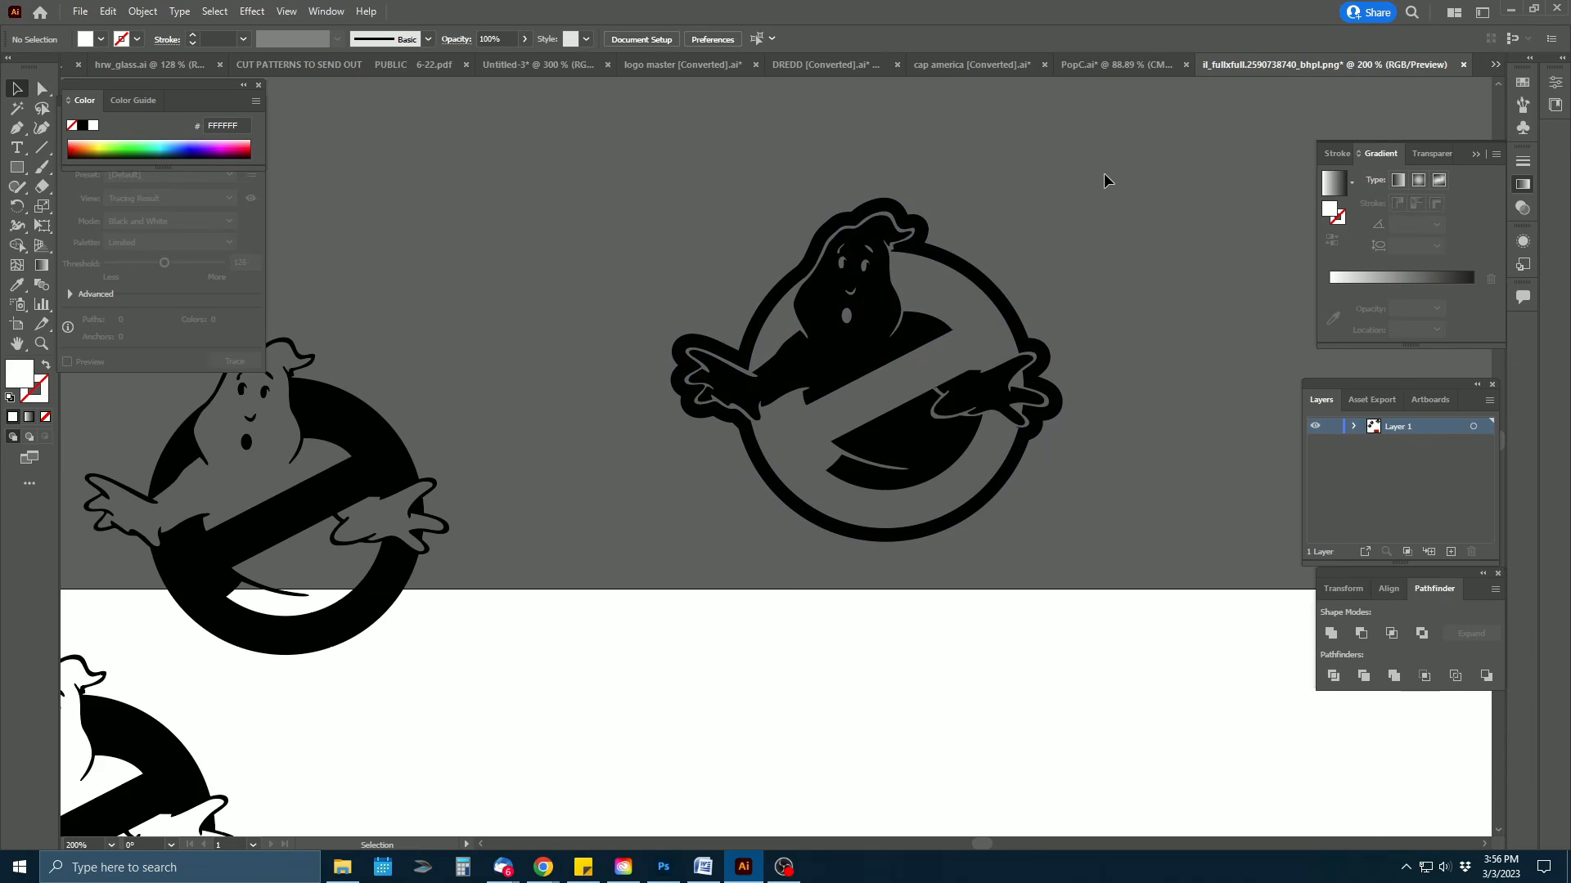
Select all the remaining black logo pieces, combine them with Pathfinder Merge and shift the result slightly on the canvas
left_click_drag(656, 559, 613, 579)
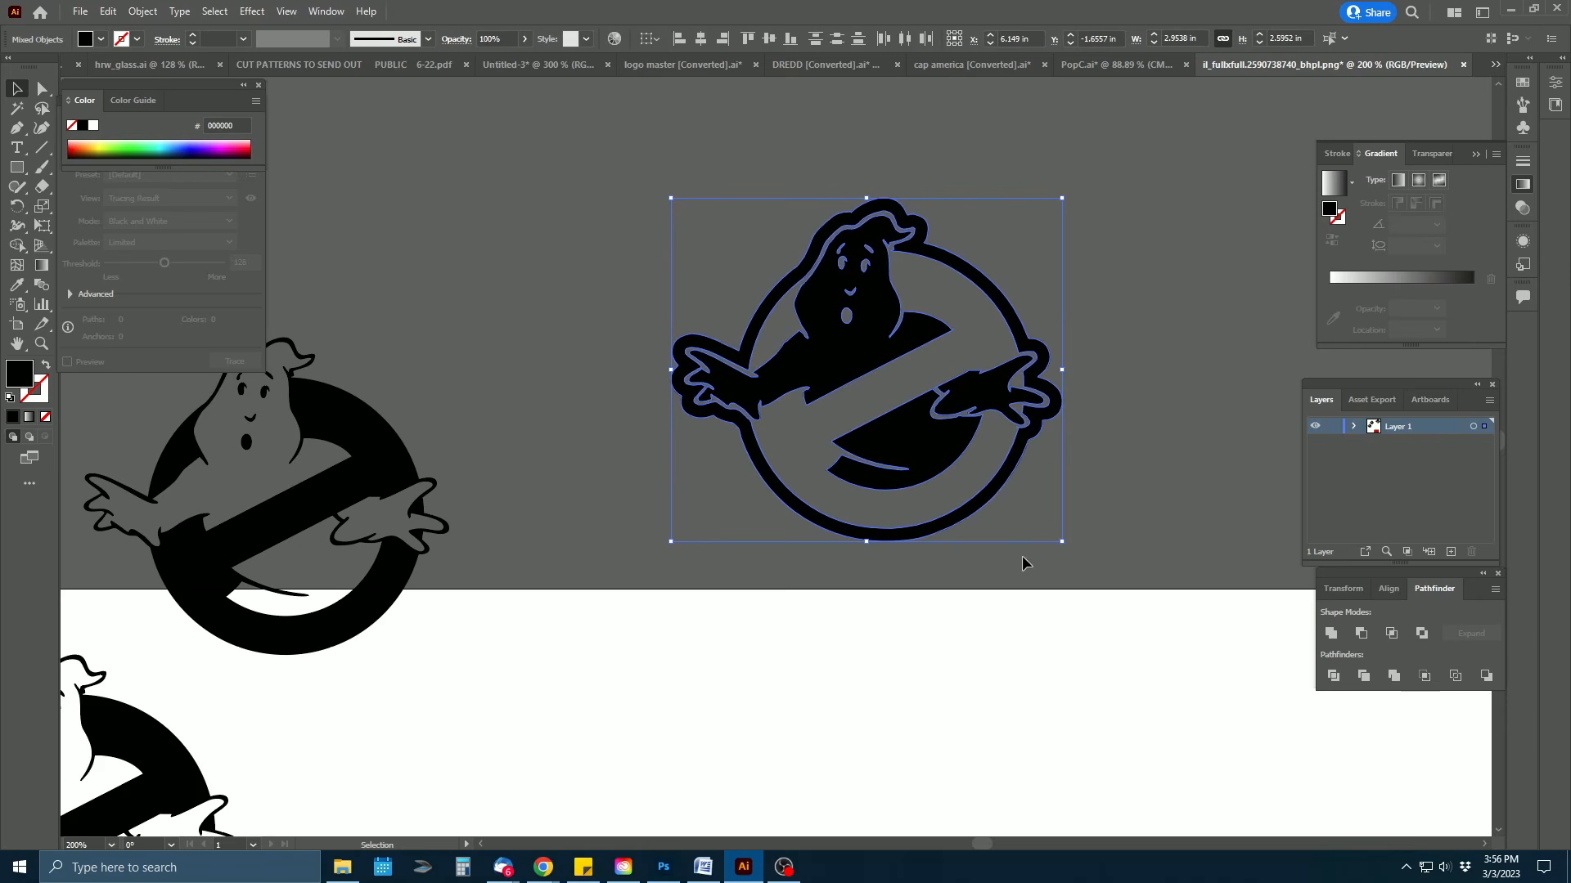
left_click(1394, 676)
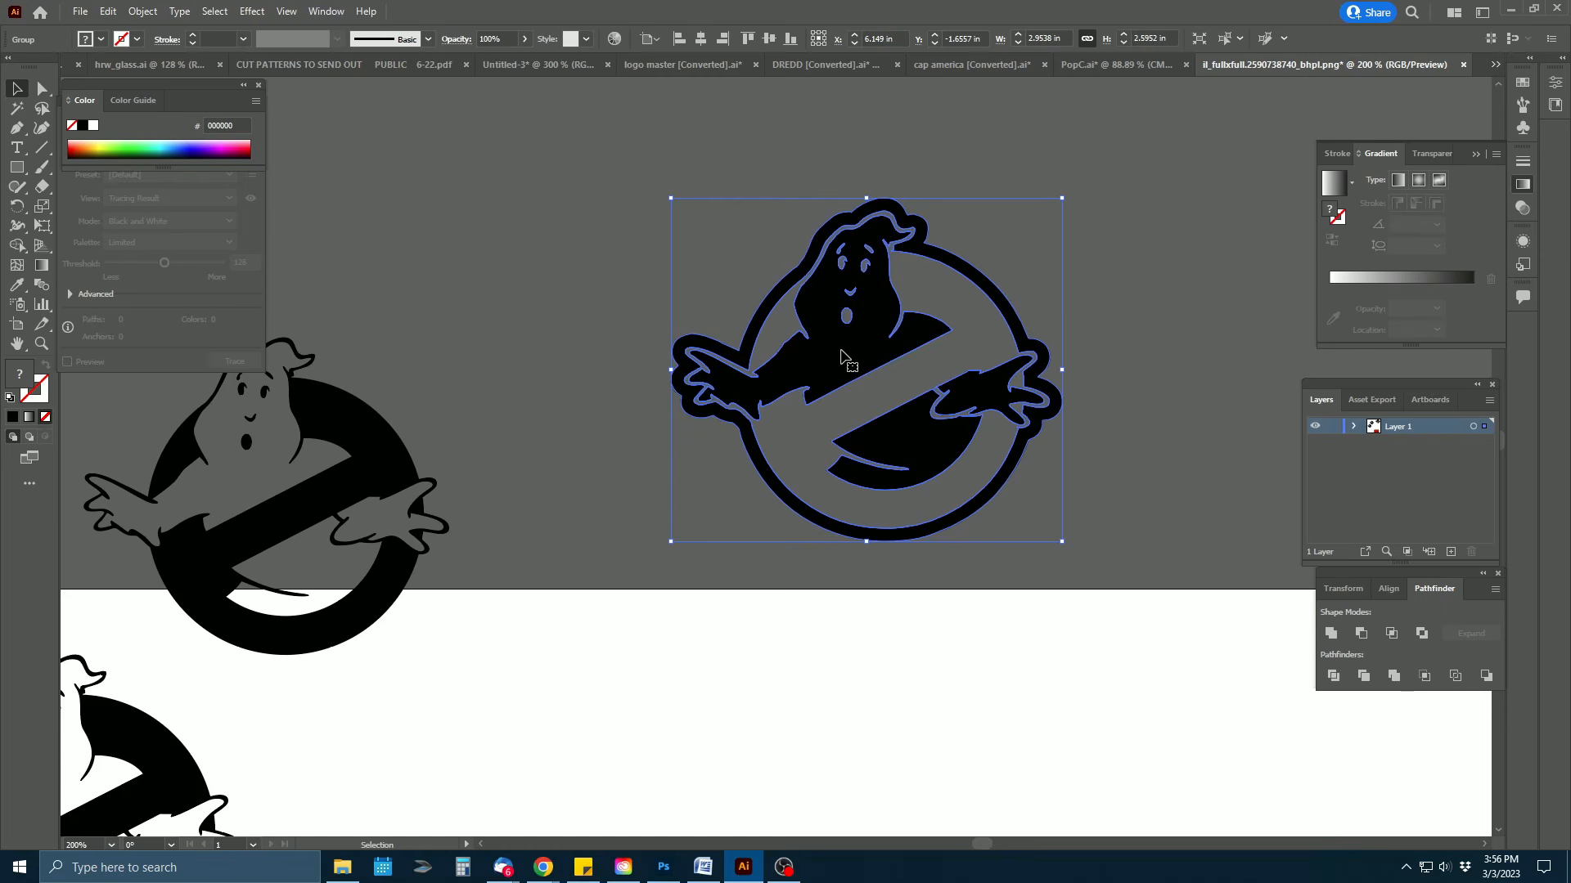
mouse_move(843, 351)
left_mouse_down()
mouse_move(835, 316)
mouse_move(877, 351)
mouse_move(826, 337)
left_mouse_up()
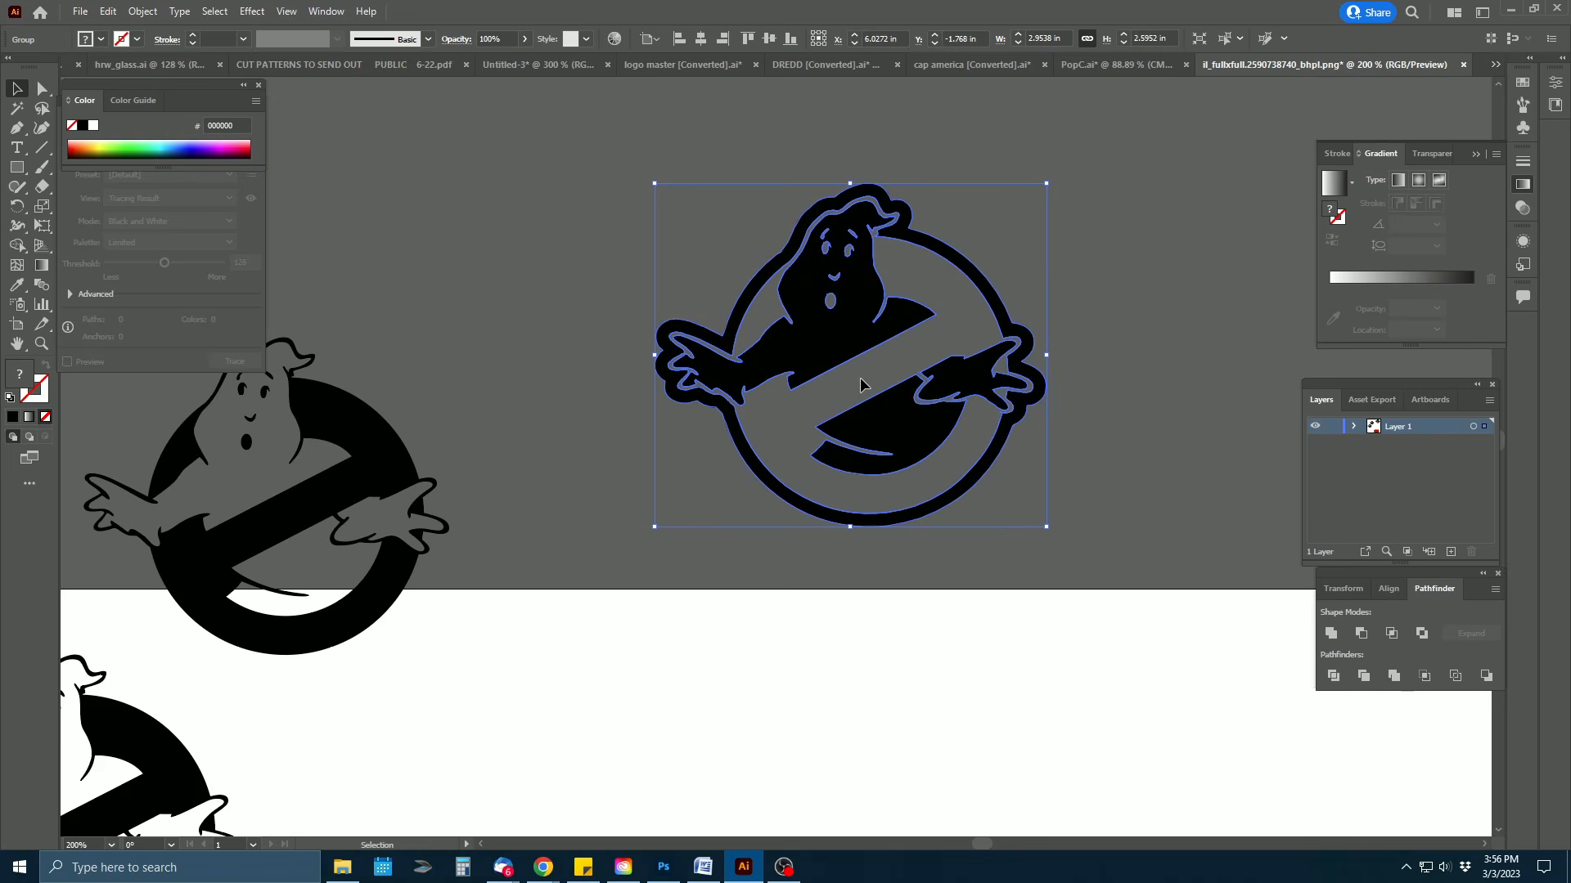
Run the path Clean Up command on the merged logo artwork
key("ctrl+1")
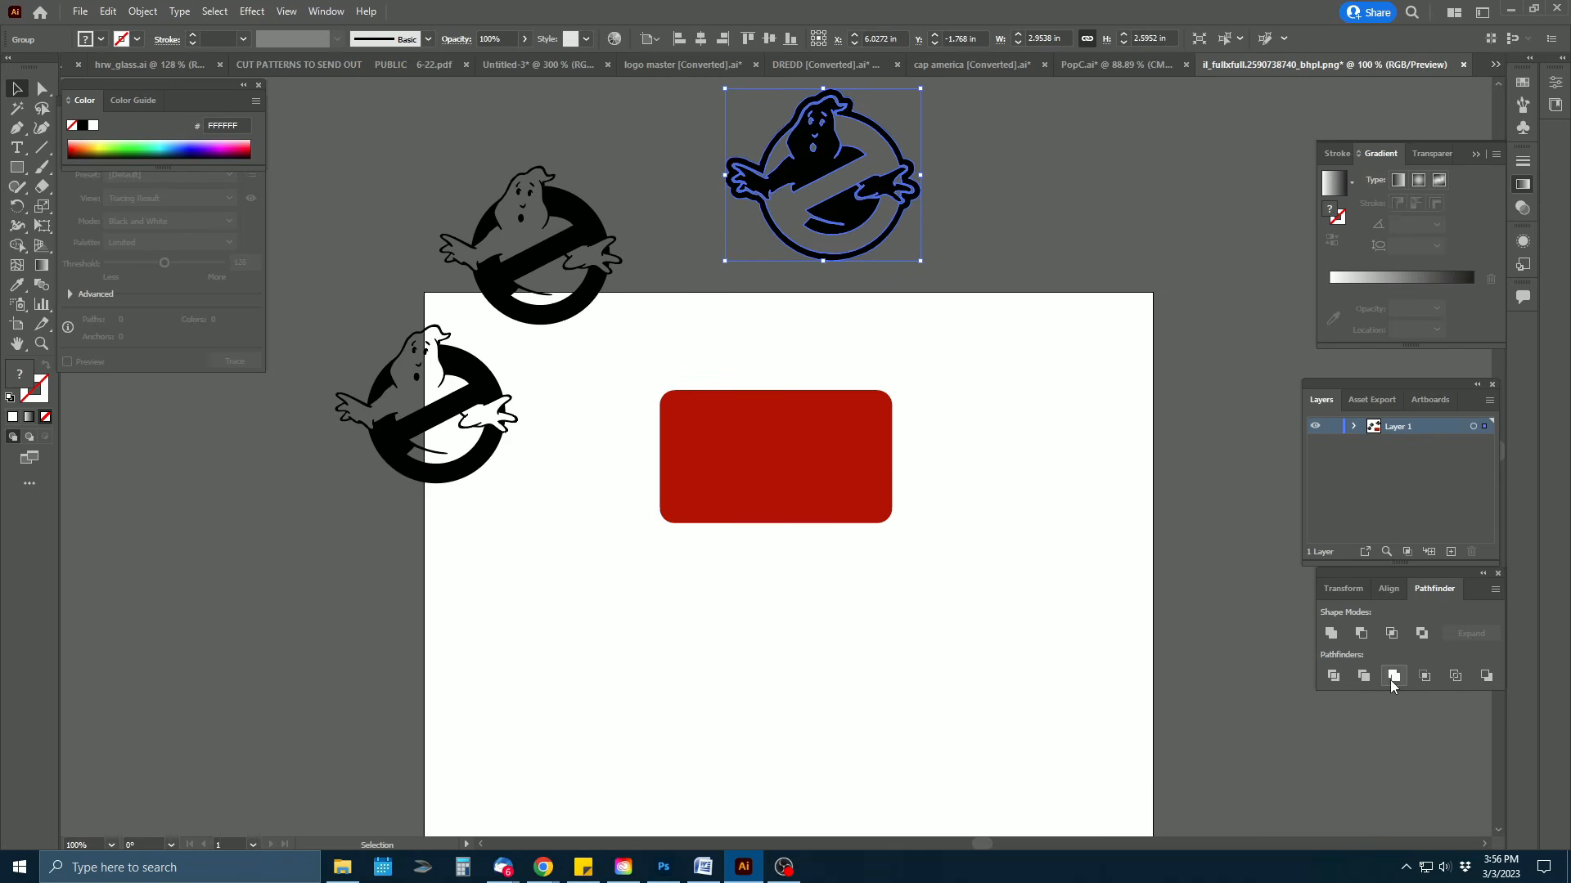
left_click(143, 11)
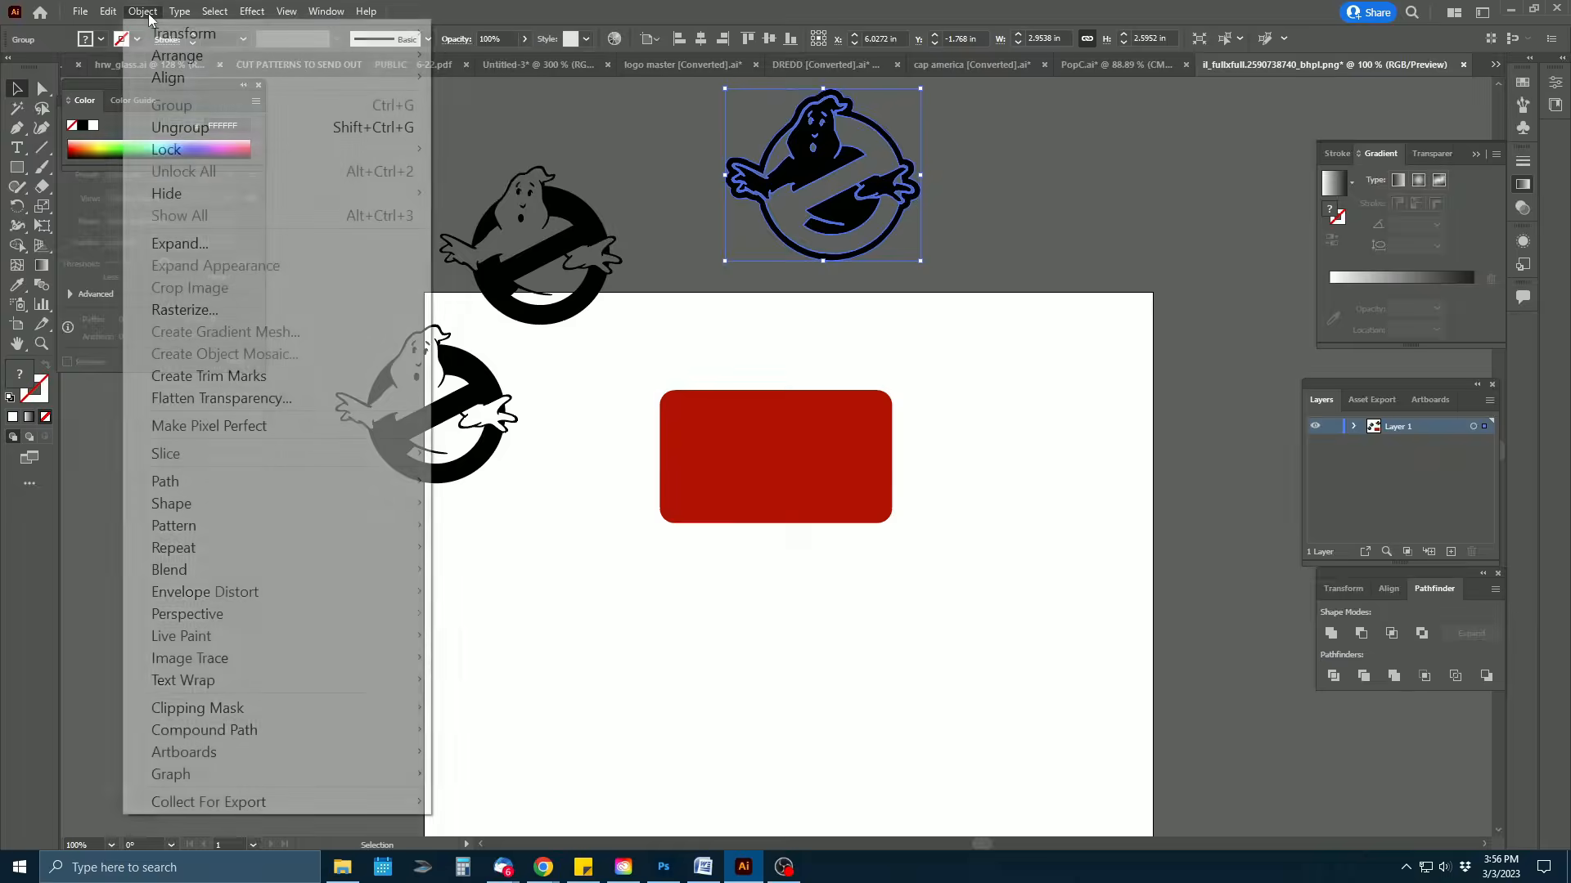
mouse_move(261, 479)
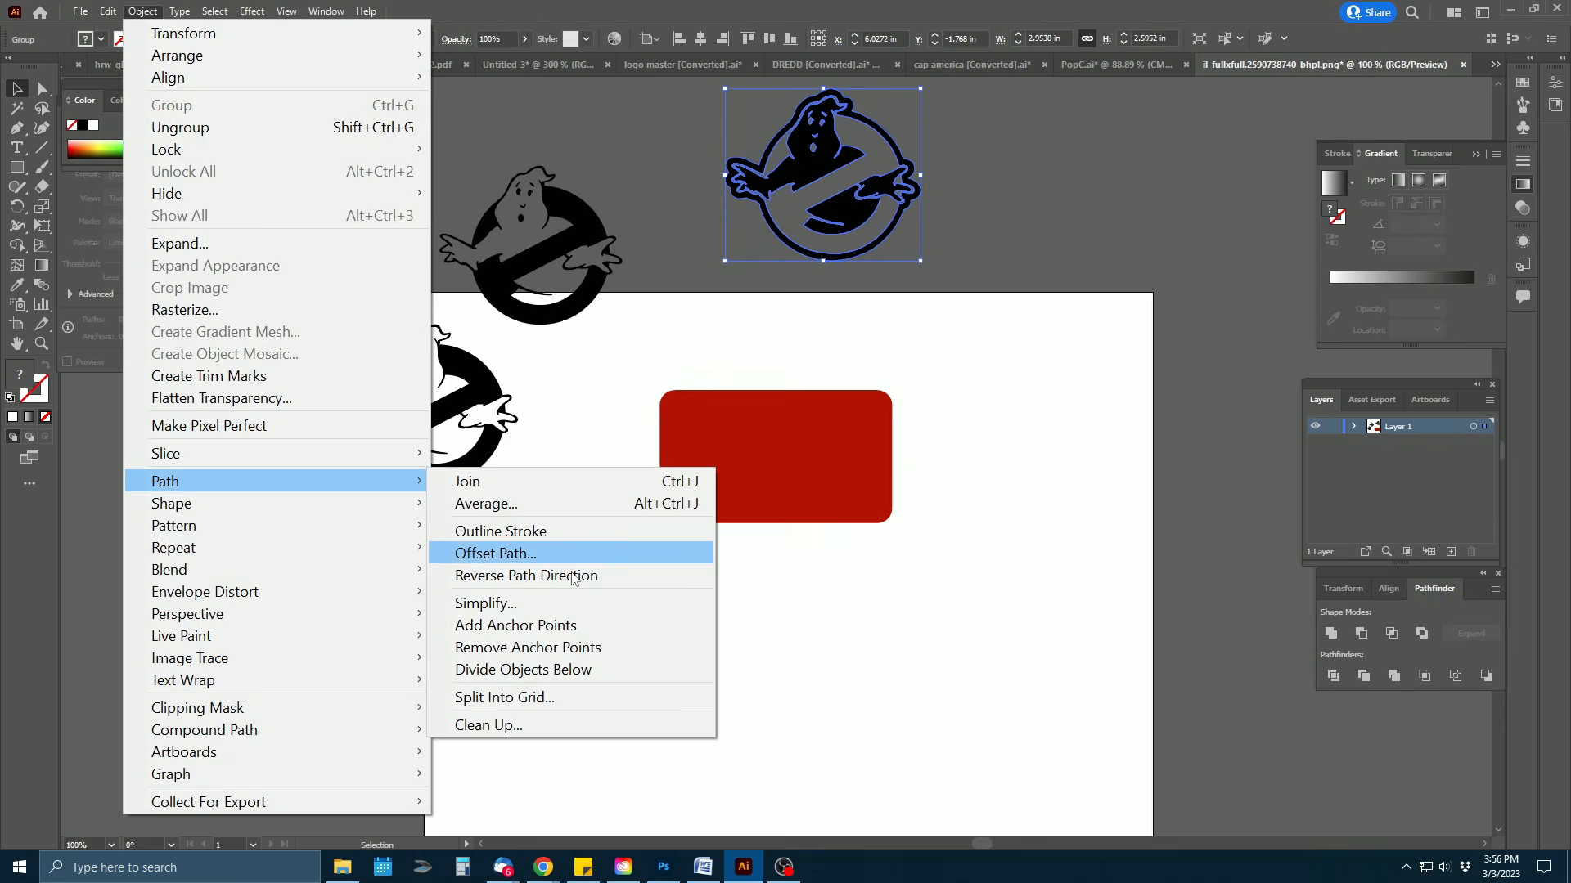
left_click(572, 725)
left_click(1026, 148)
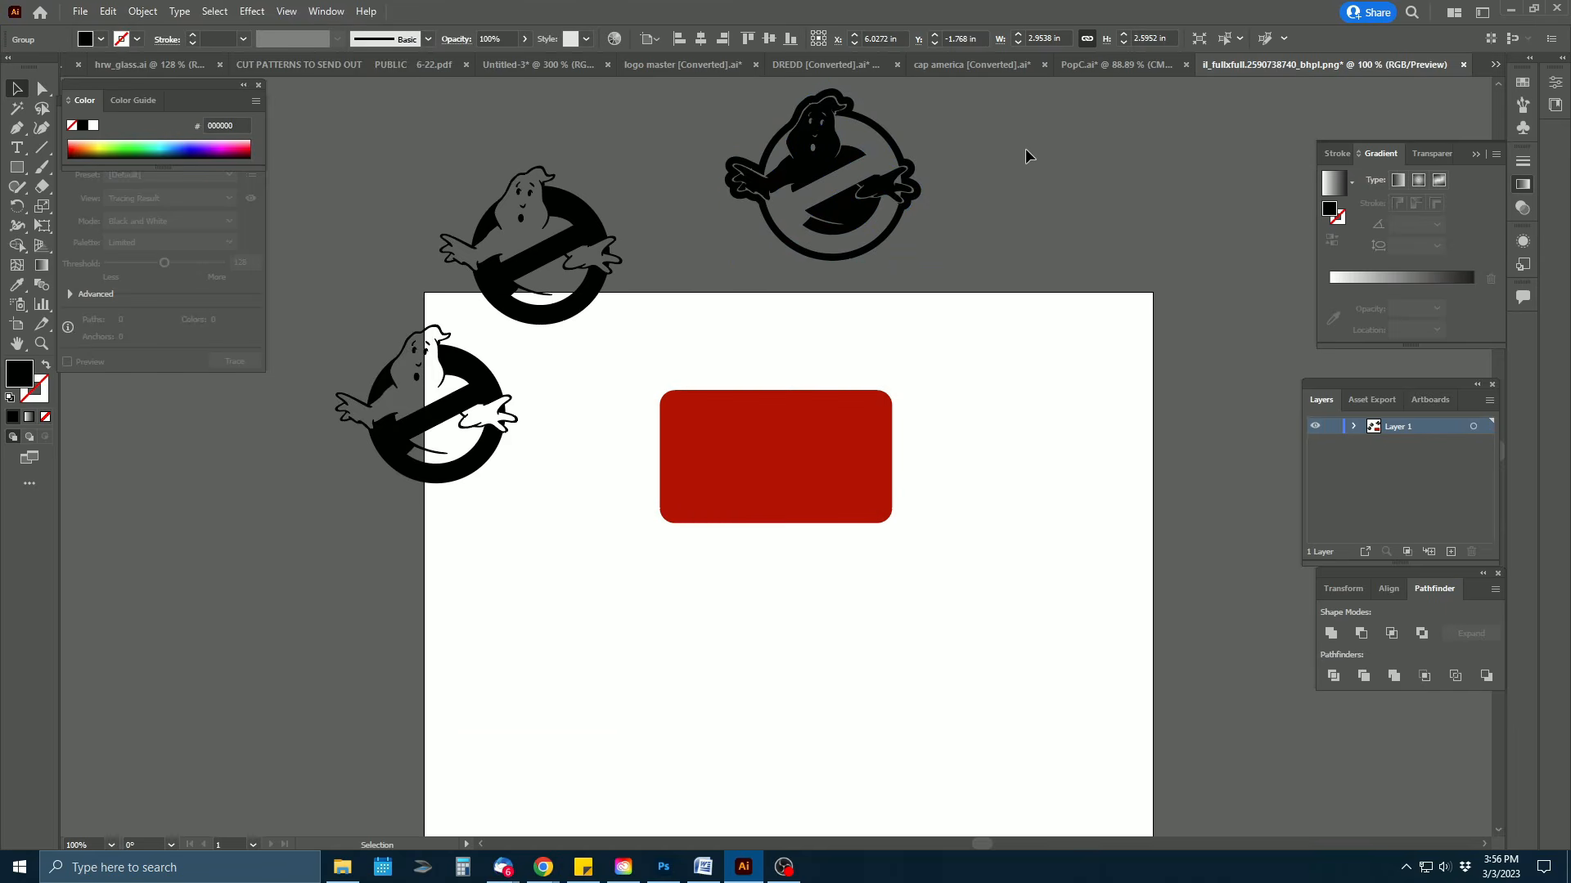
Fill the merged logo with white and move the original black ghost logo beside it above the artboard
left_click(821, 163)
left_click(102, 39)
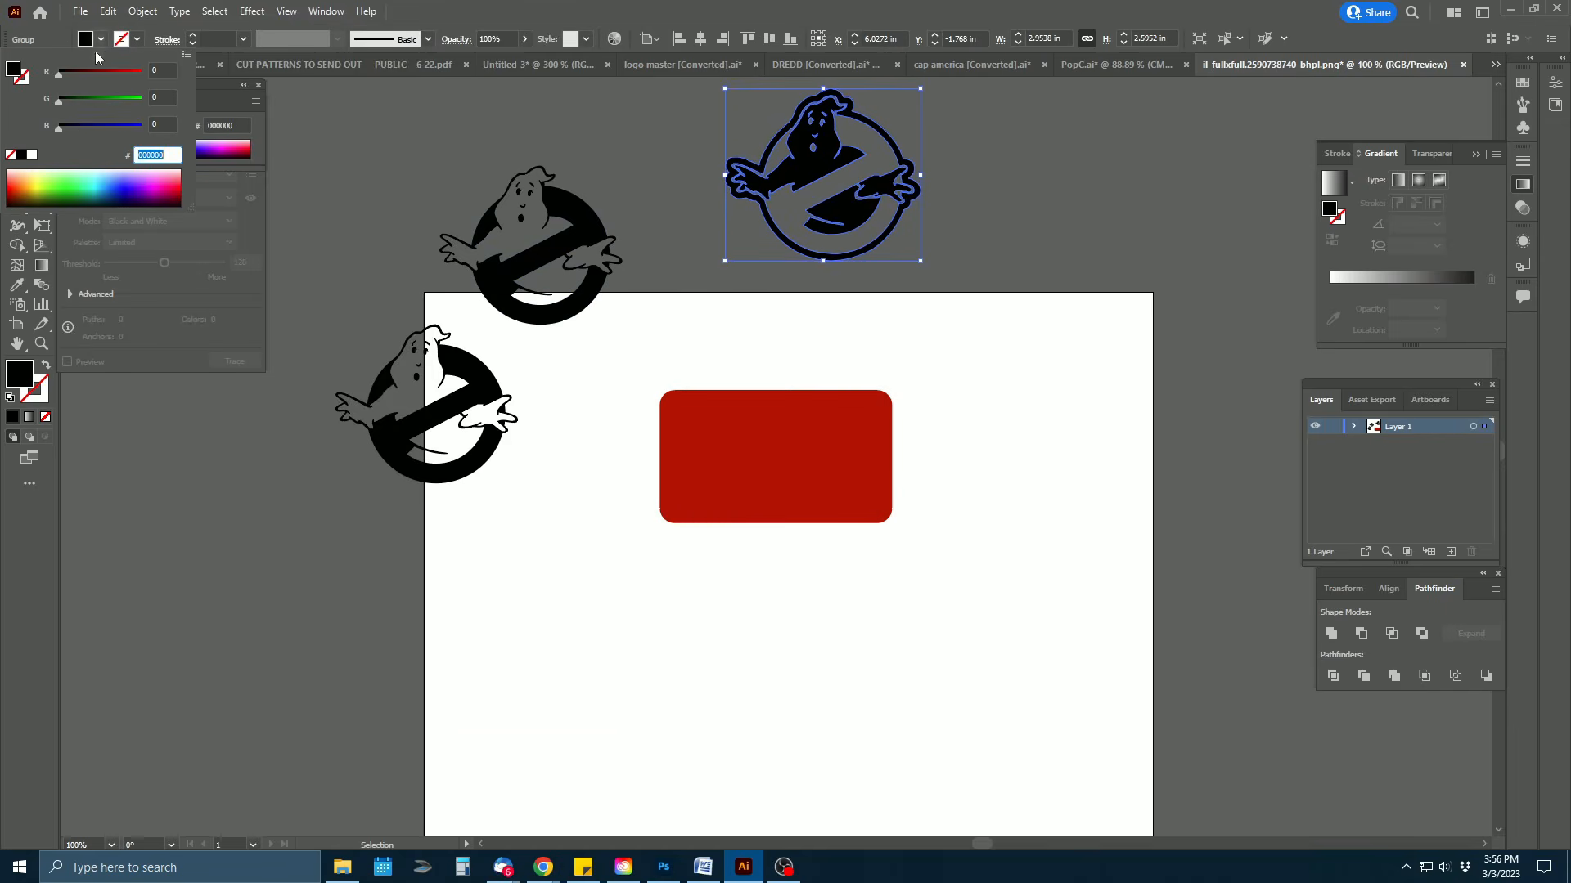
left_click(32, 155)
left_click(530, 139)
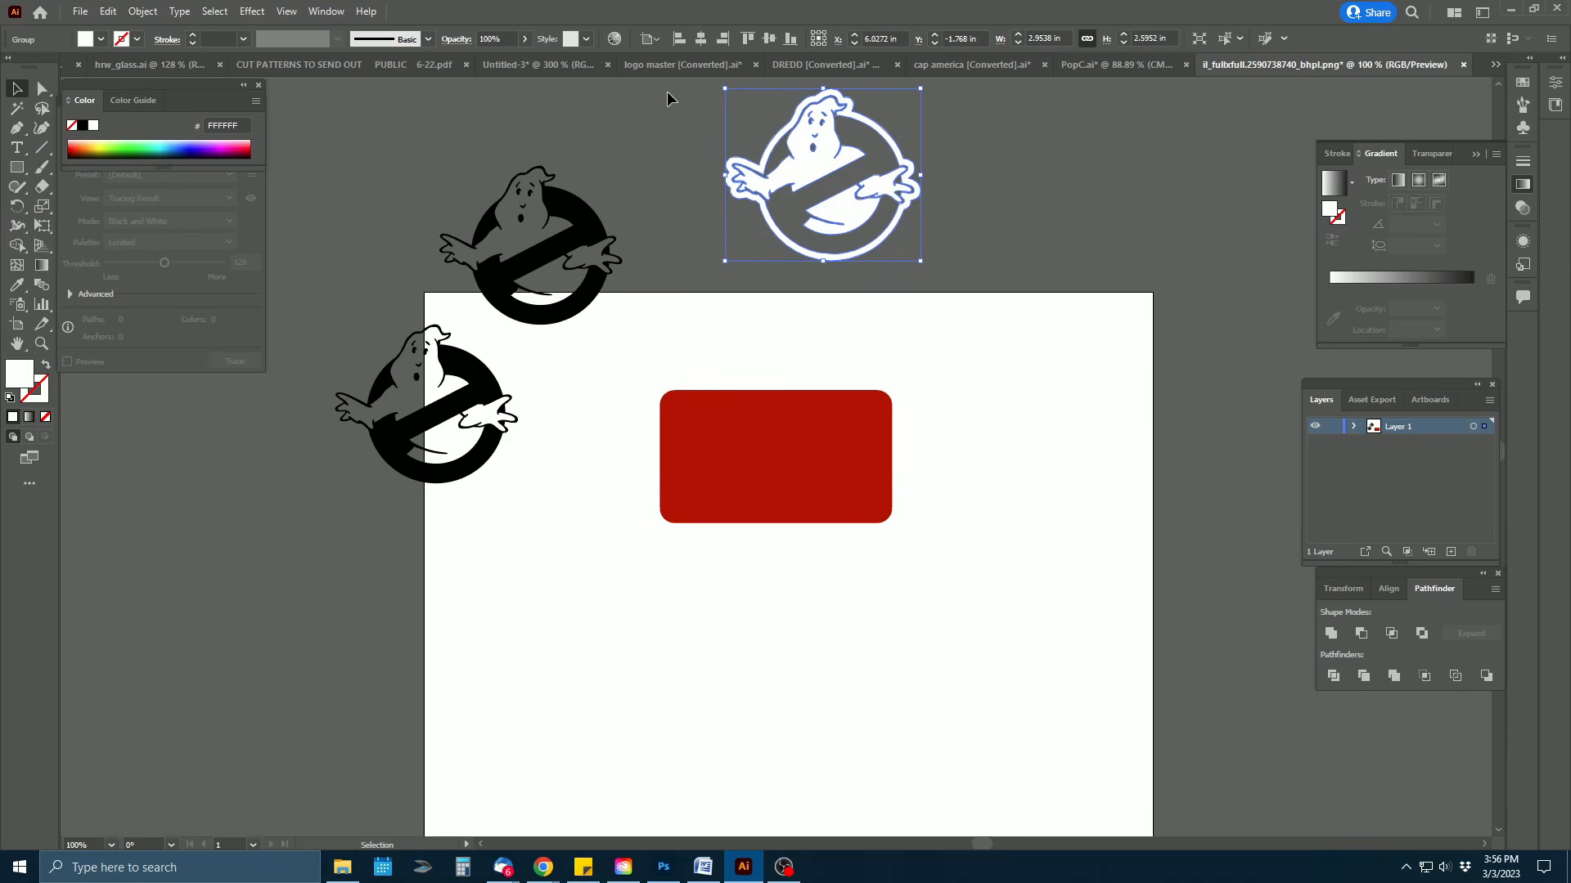
left_click(628, 157)
left_click_drag(587, 230, 675, 154)
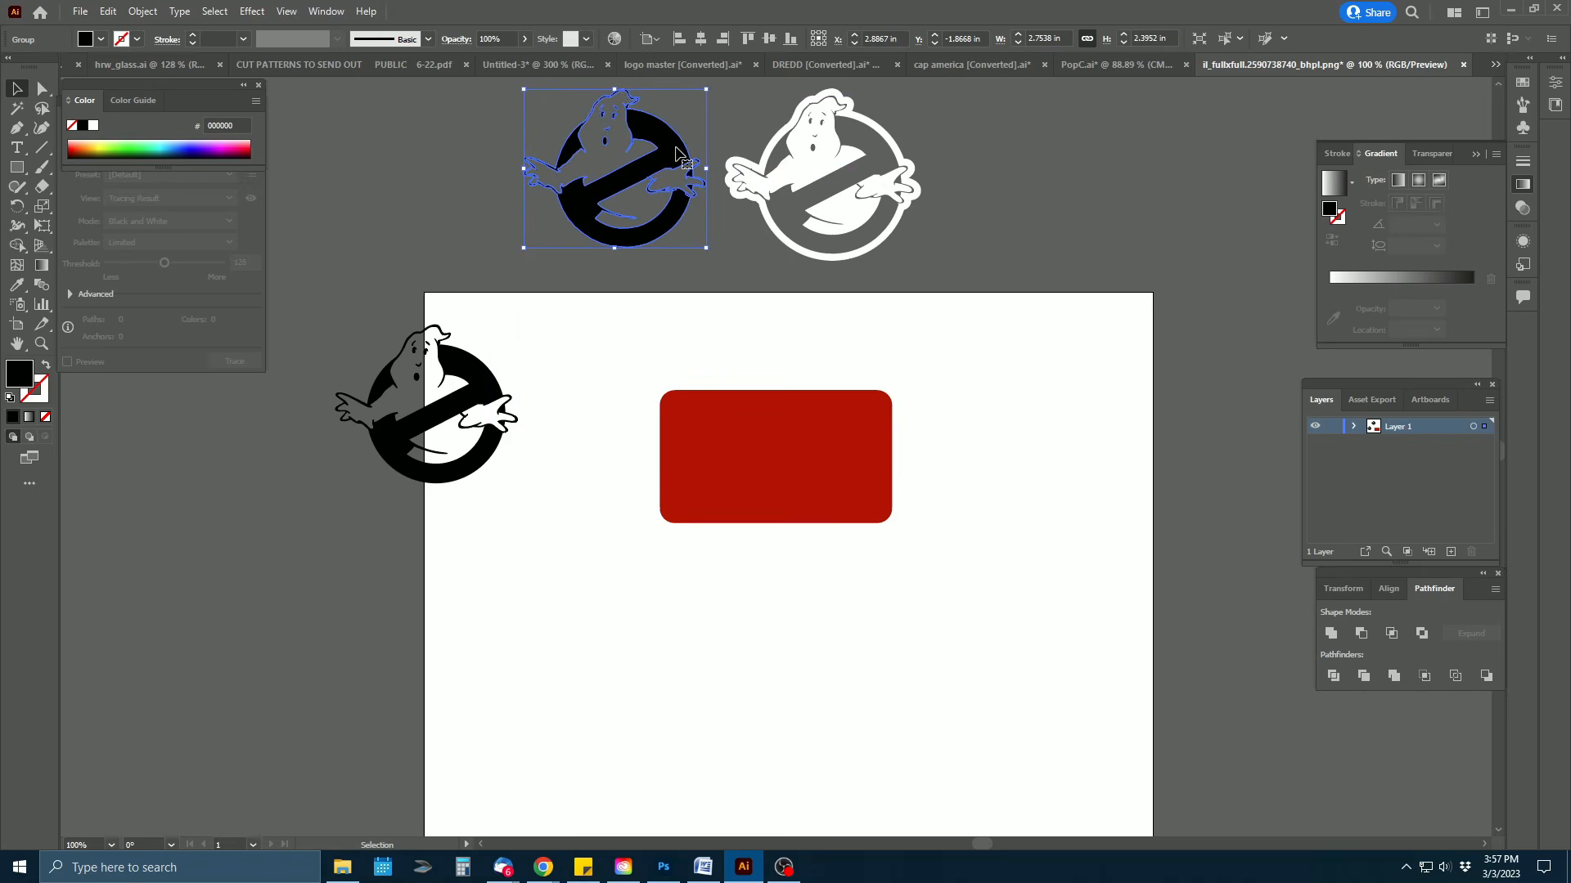
Scale the merged white logo down to about 1.99 in wide and place it on the right half of the red rectangle
left_click(806, 167)
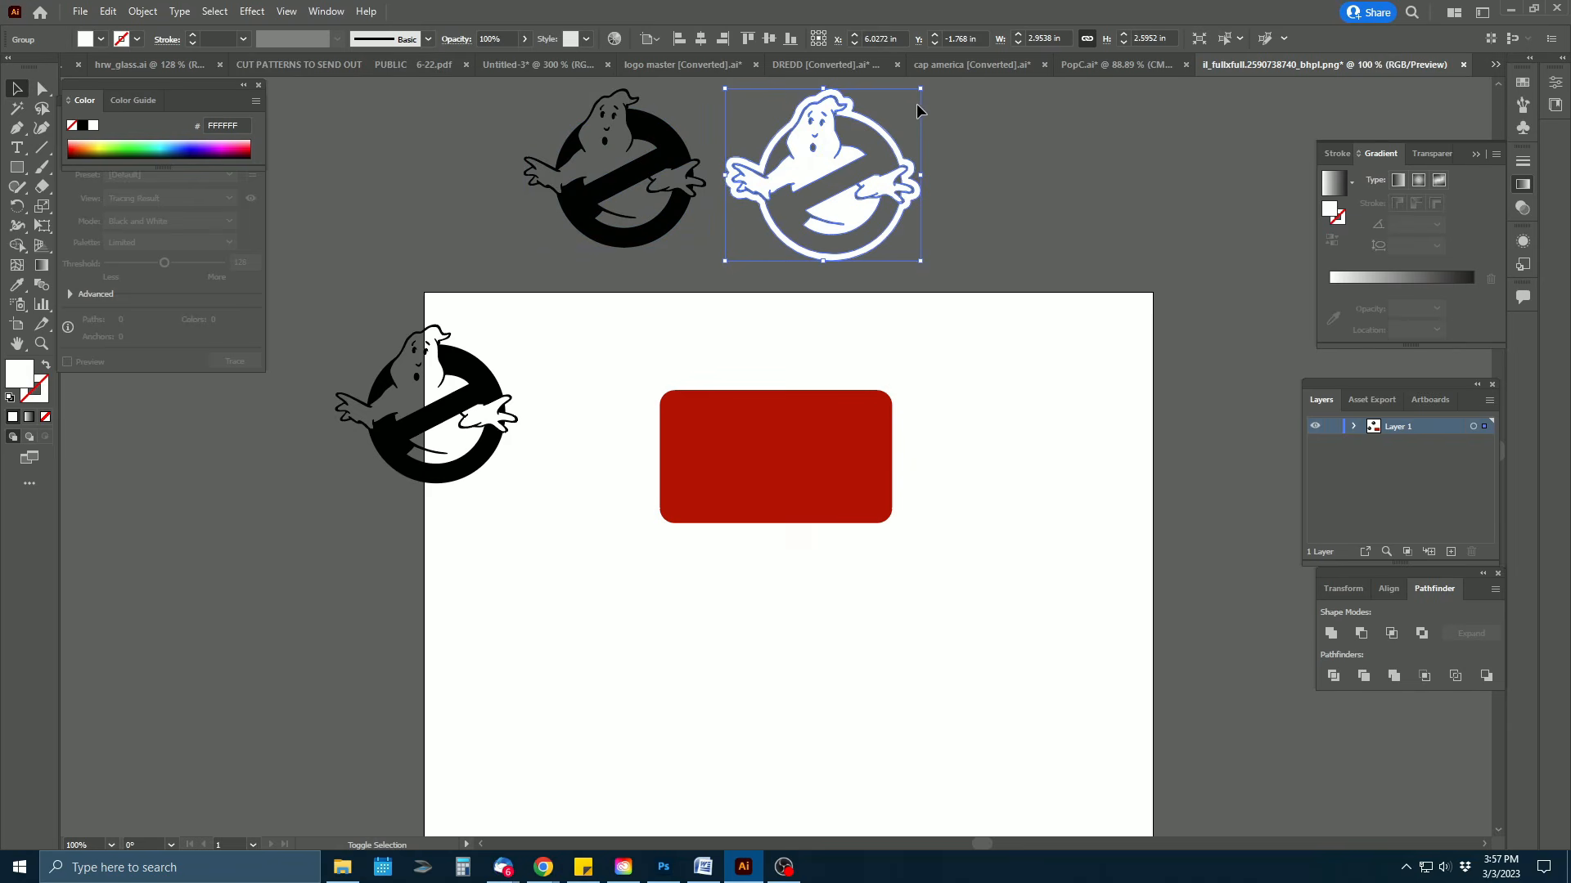
left_click_drag(920, 88, 856, 145)
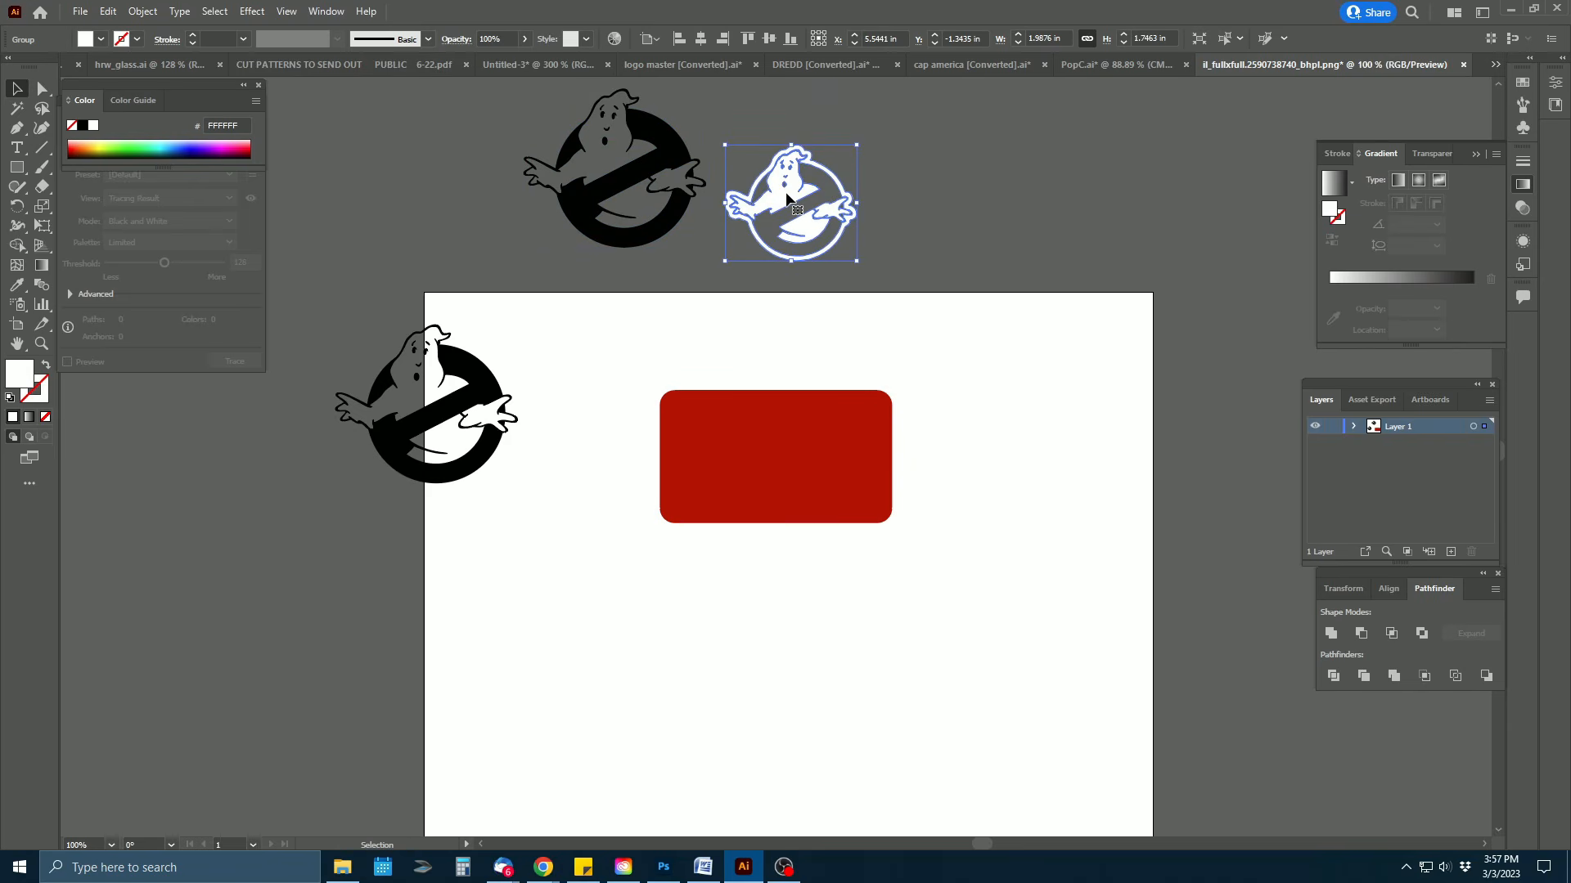
left_click_drag(797, 200, 824, 449)
left_click(1008, 400)
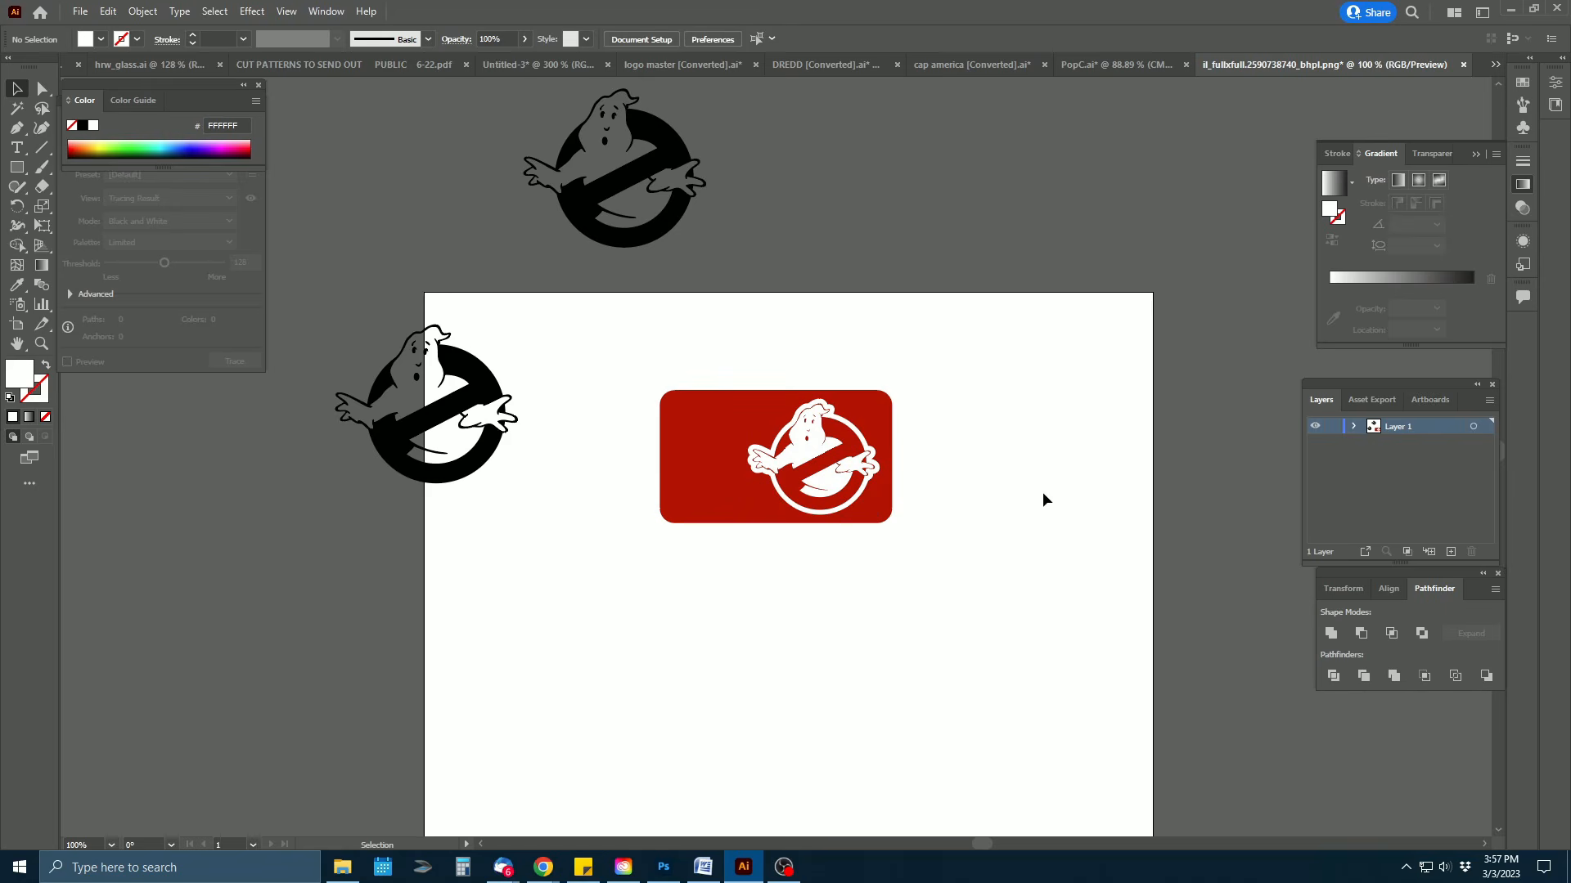
Scale the original ghost logo down to about 2.03 in wide, place it on the red rectangle's left half and fill it white
left_click_drag(642, 193, 616, 282)
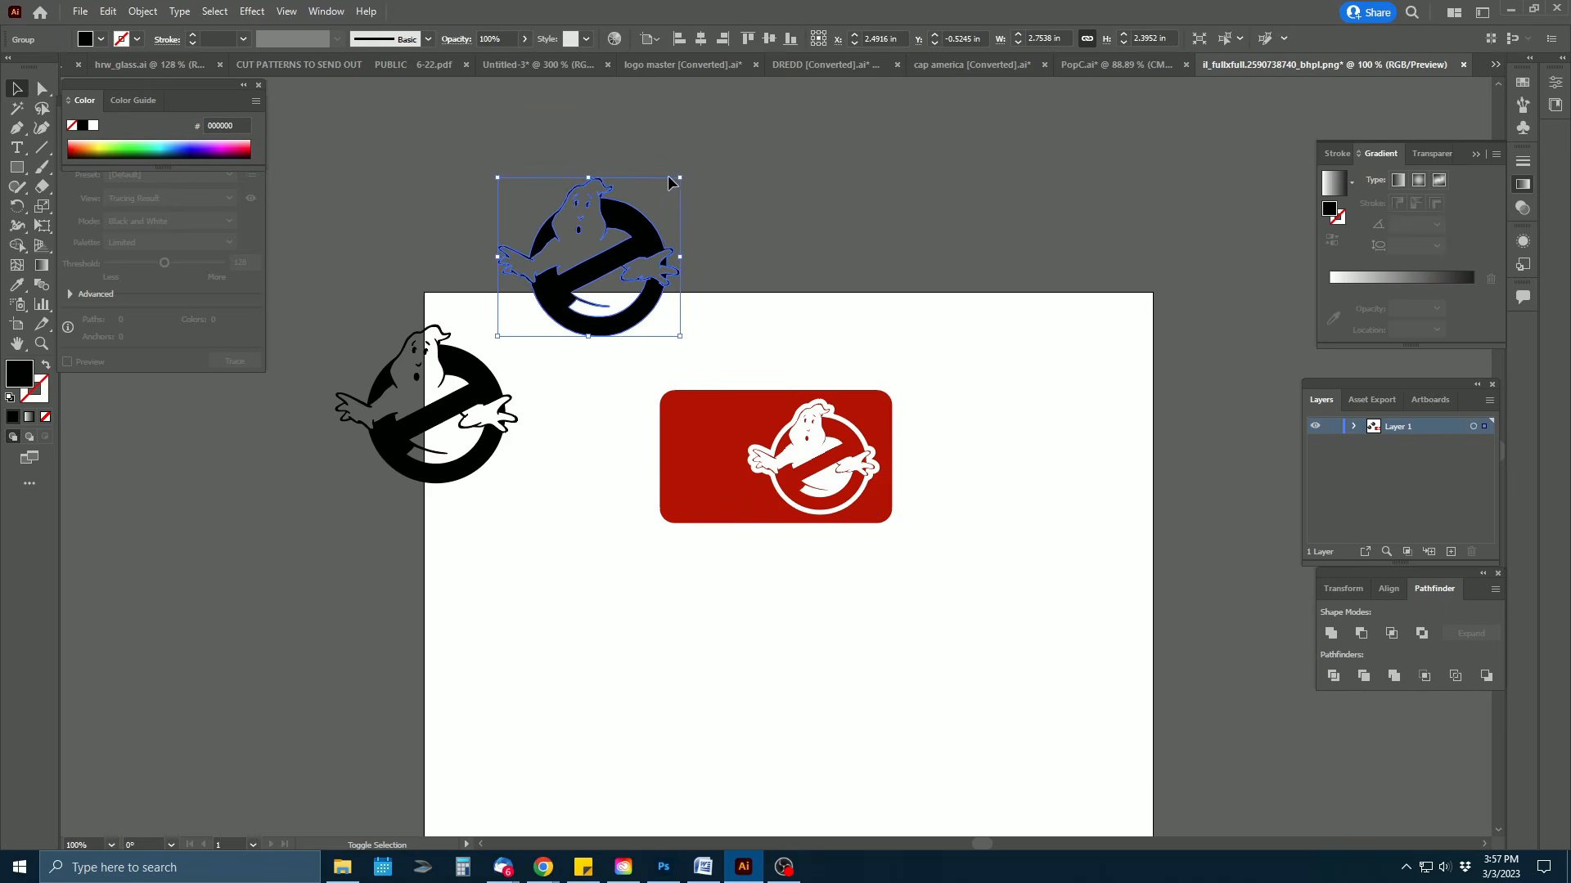
left_click_drag(681, 176, 632, 219)
left_click_drag(606, 272, 771, 447)
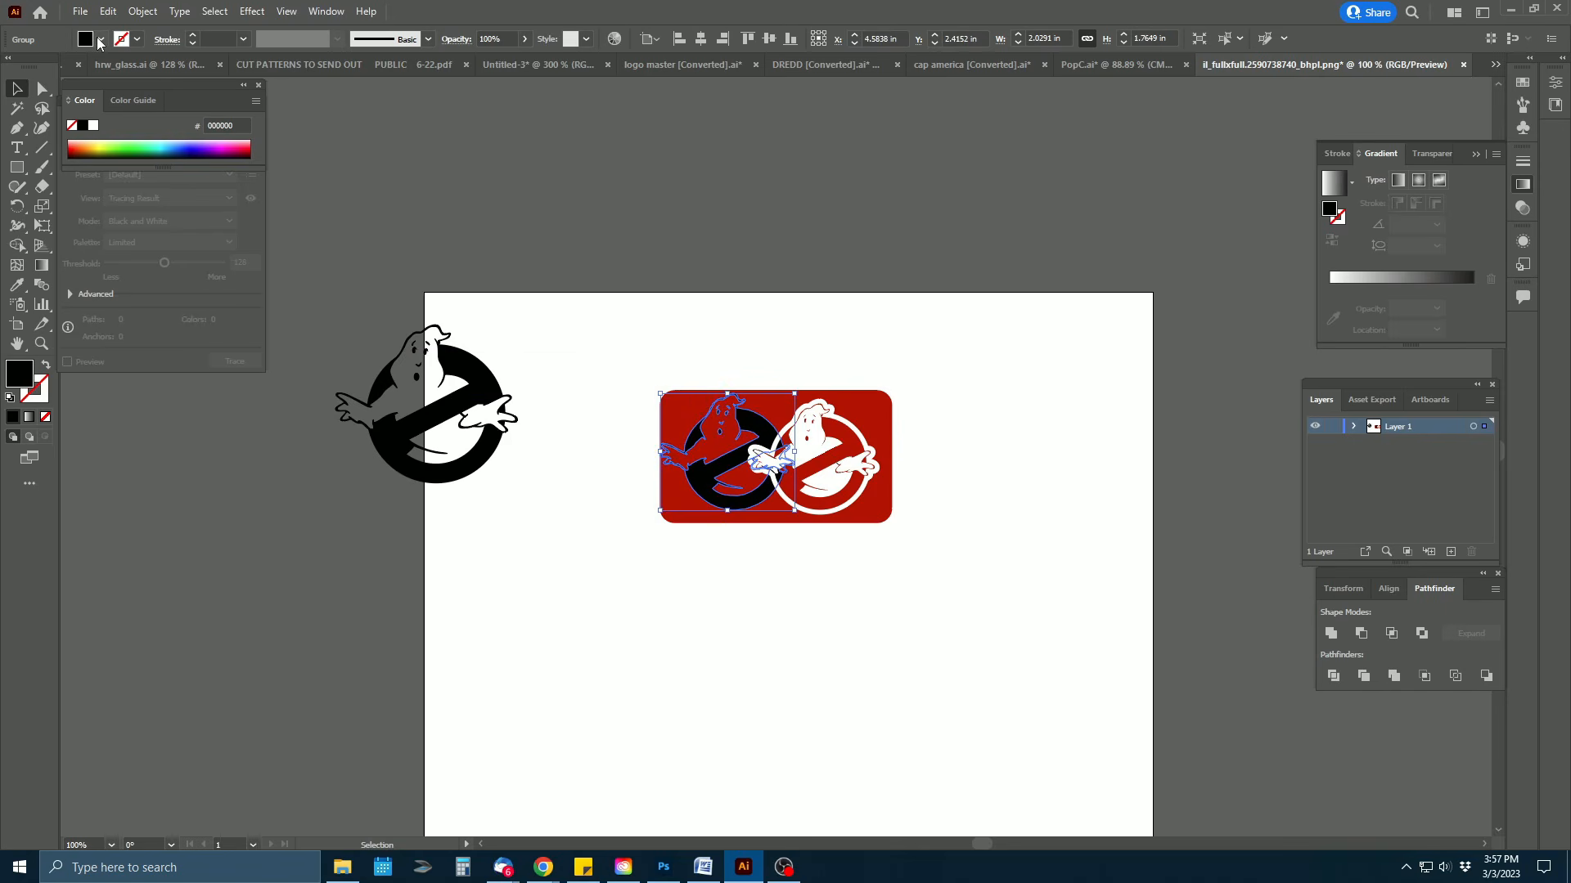
left_click(88, 39, "shift")
left_click(32, 155)
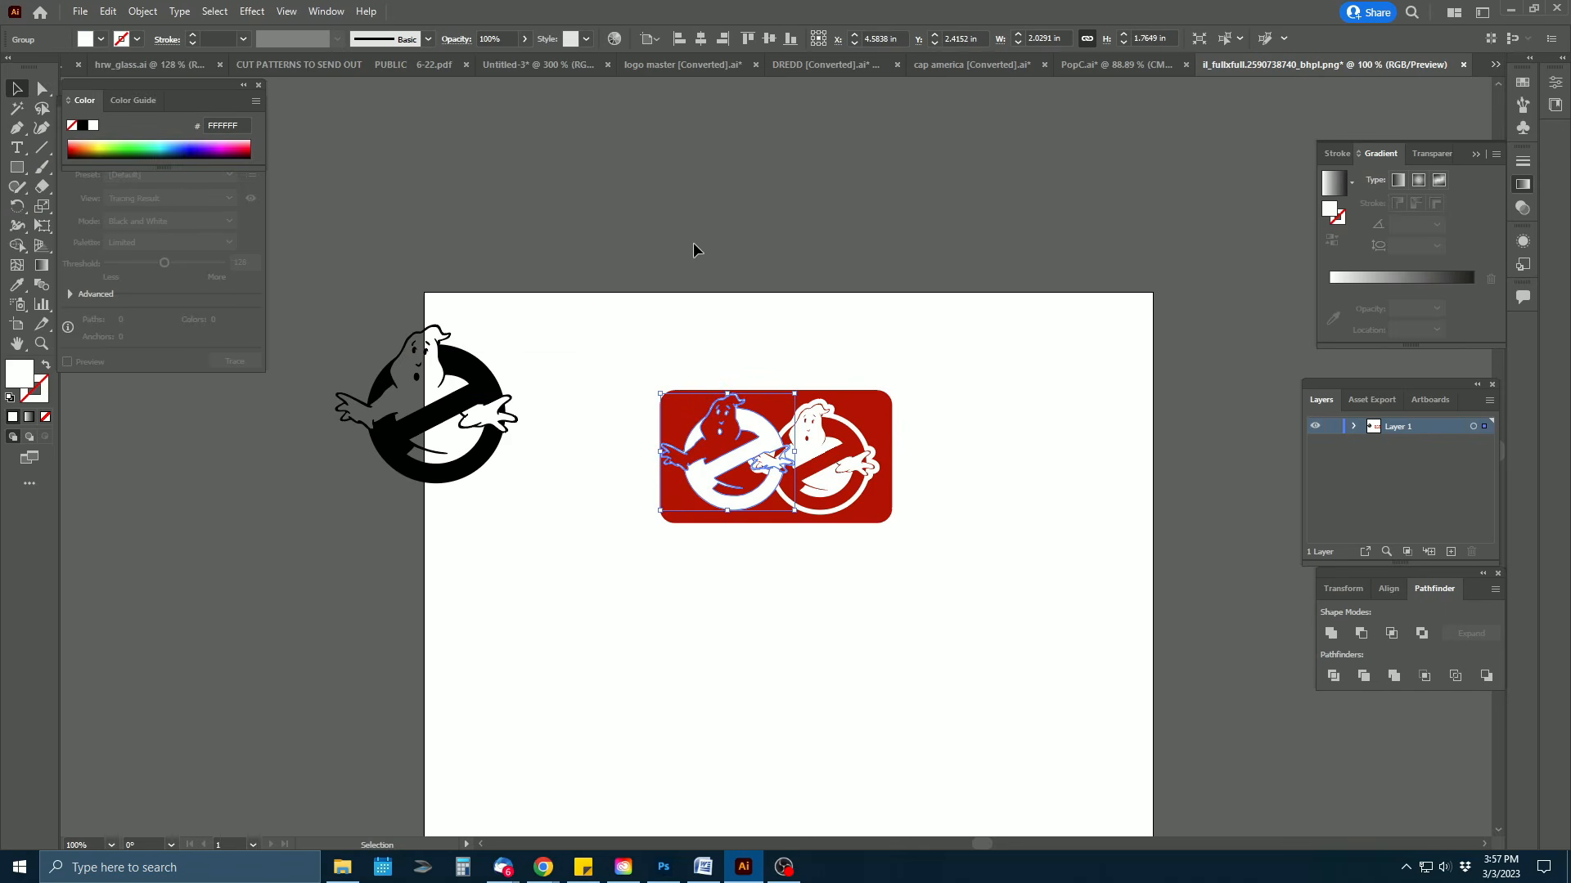
Shrink the original white-filled logo further and position it within the left half of the red rectangle
key("ctrl+equal")
key("ctrl+equal")
key("ctrl+equal")
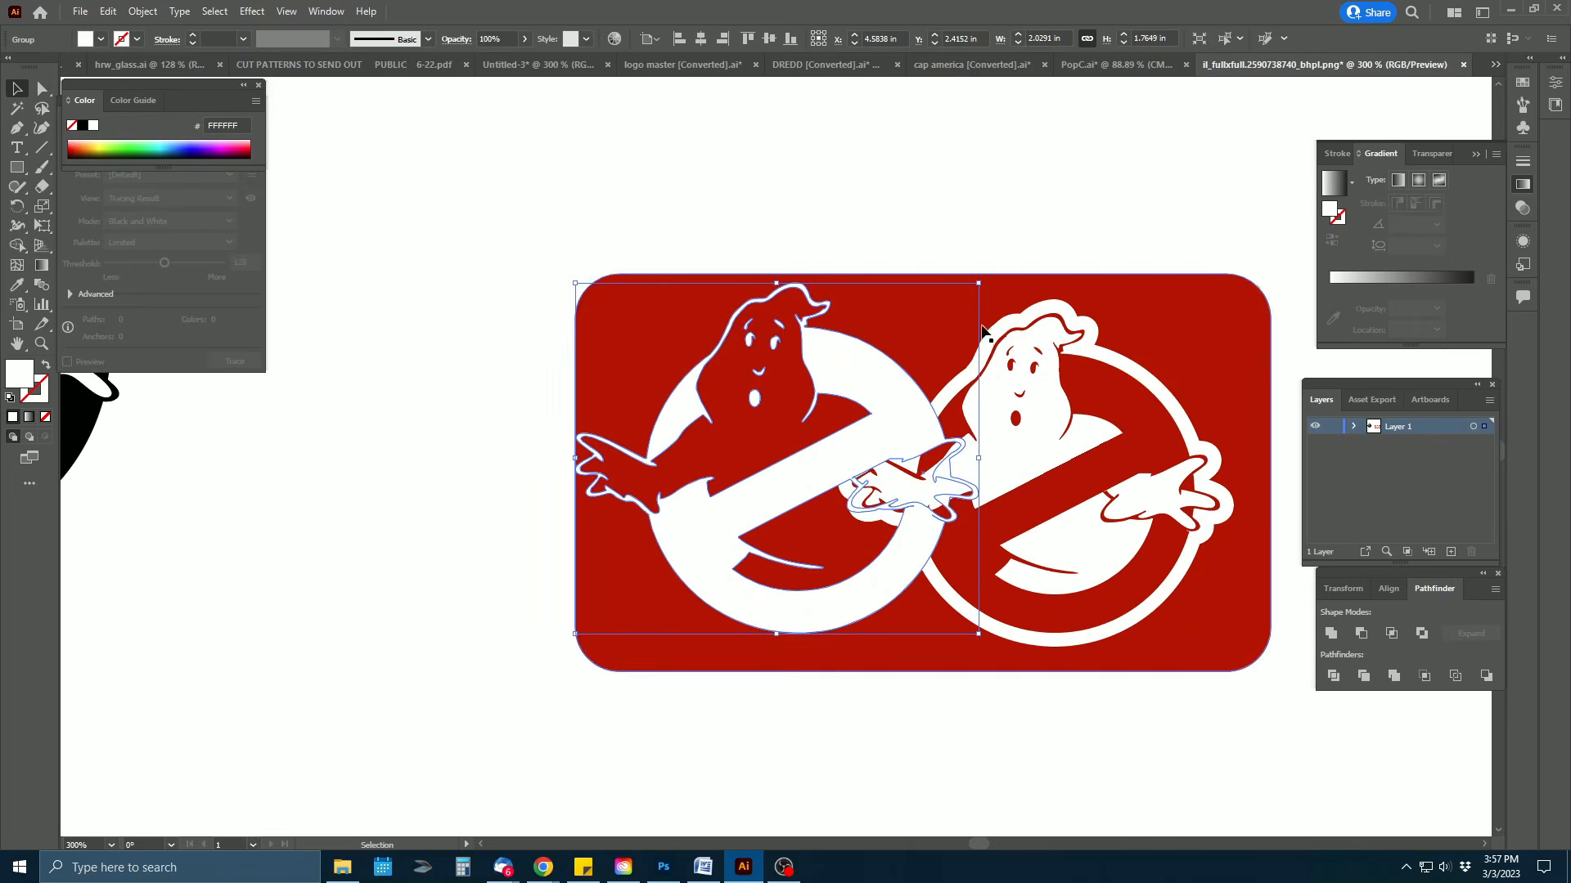
left_click_drag(868, 433, 786, 427)
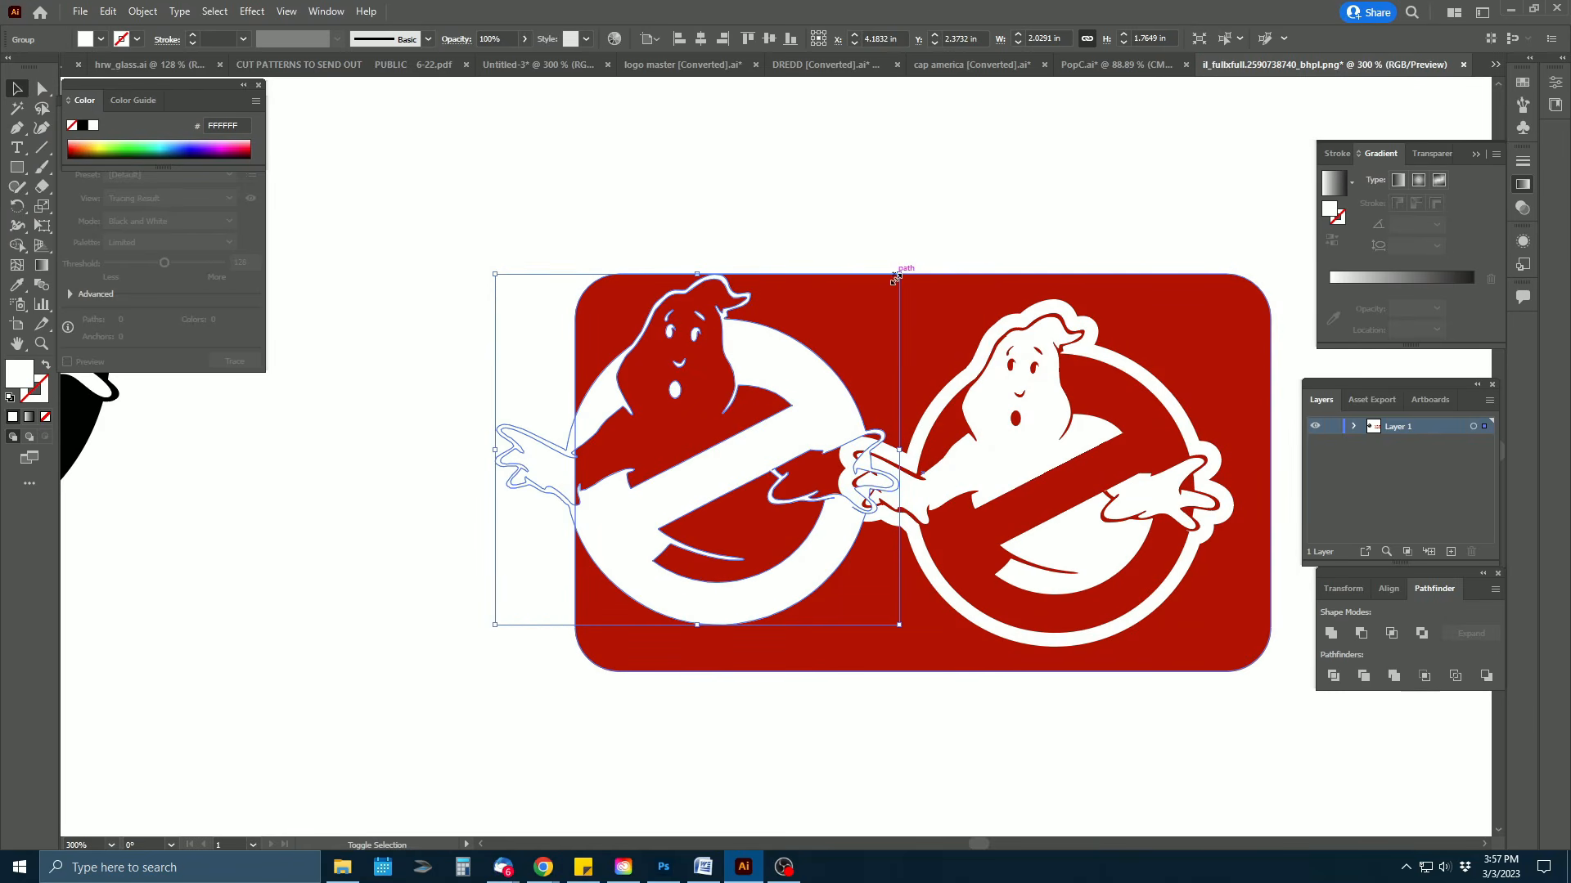
left_click_drag(899, 275, 820, 342)
left_click_drag(763, 431, 849, 419)
Scale the merged white logo down to about 1.6 in wide and position it beside the other logo on the red rectangle
left_click(1051, 362)
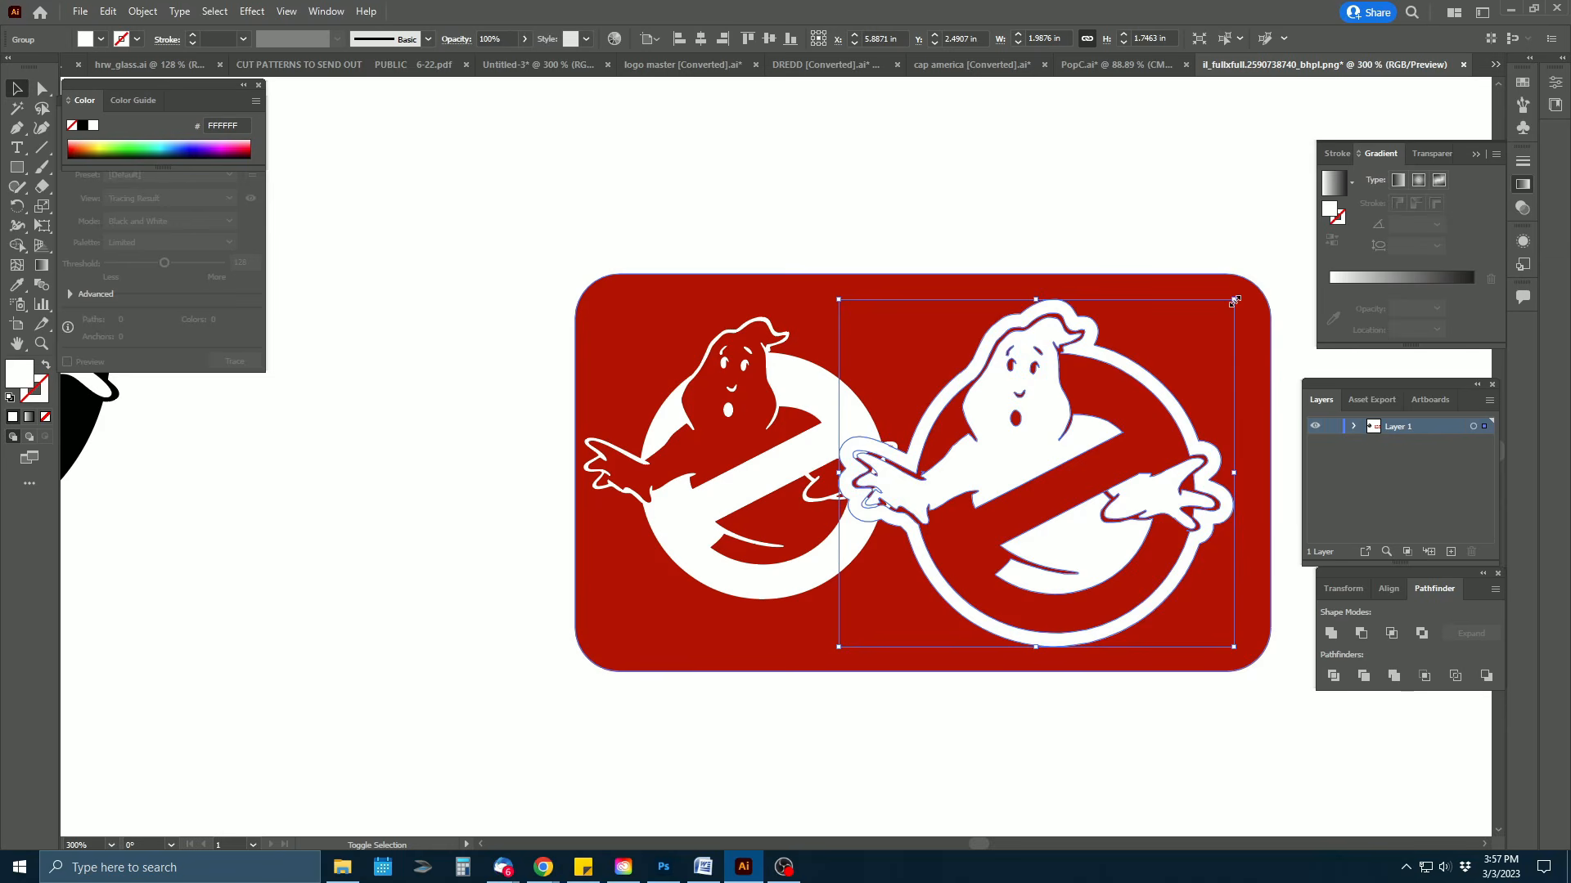
left_click_drag(1233, 302, 1157, 367)
left_click_drag(1099, 448, 1180, 406)
left_click(865, 162)
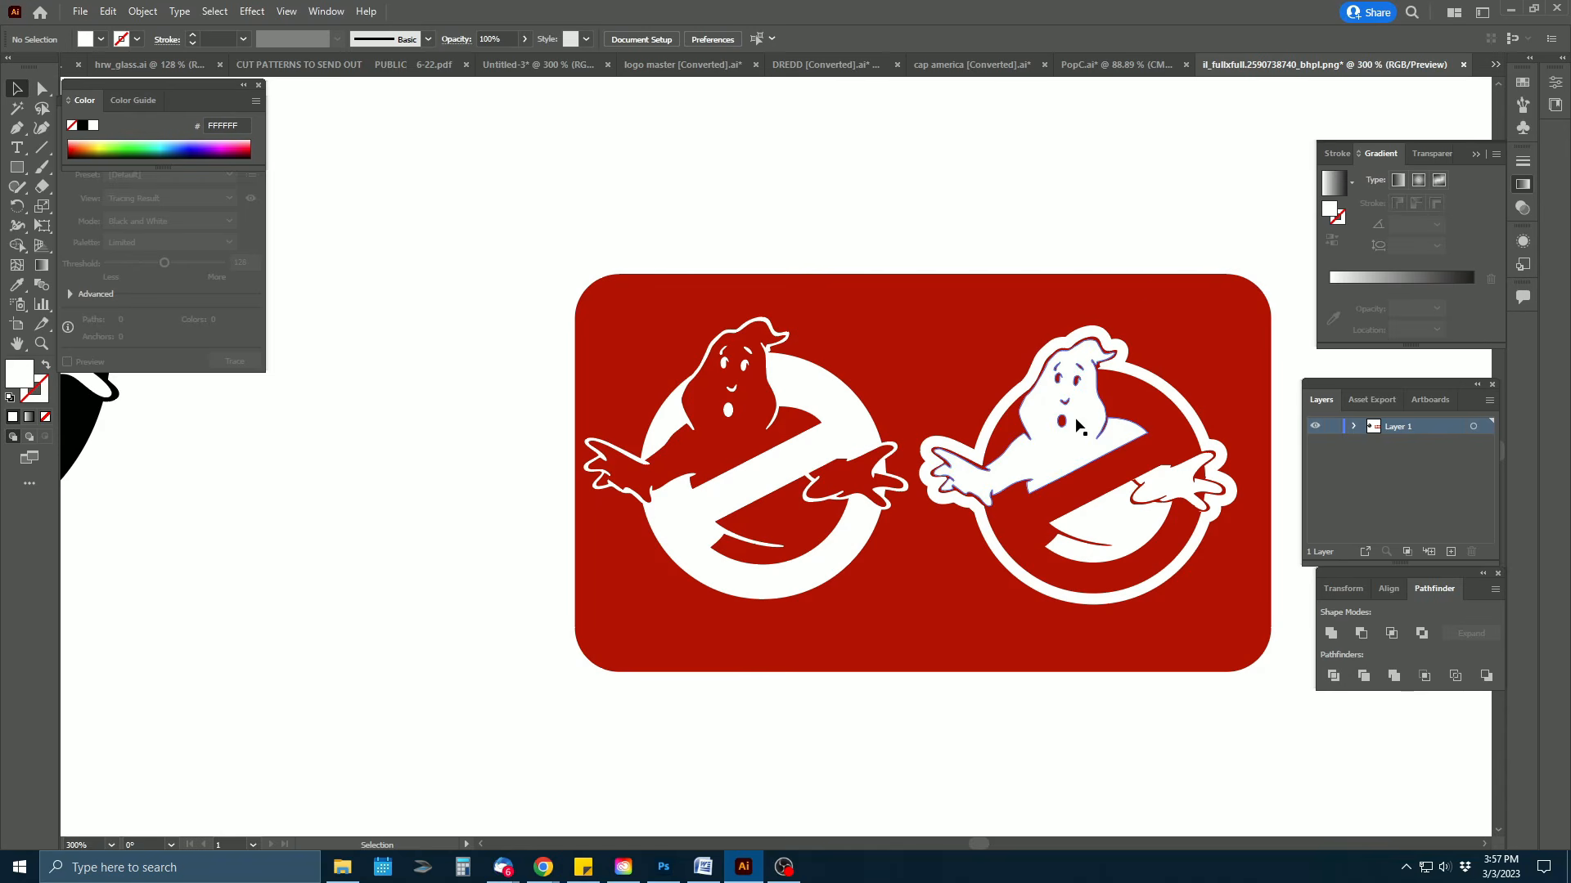
left_click_drag(1079, 424, 1096, 404)
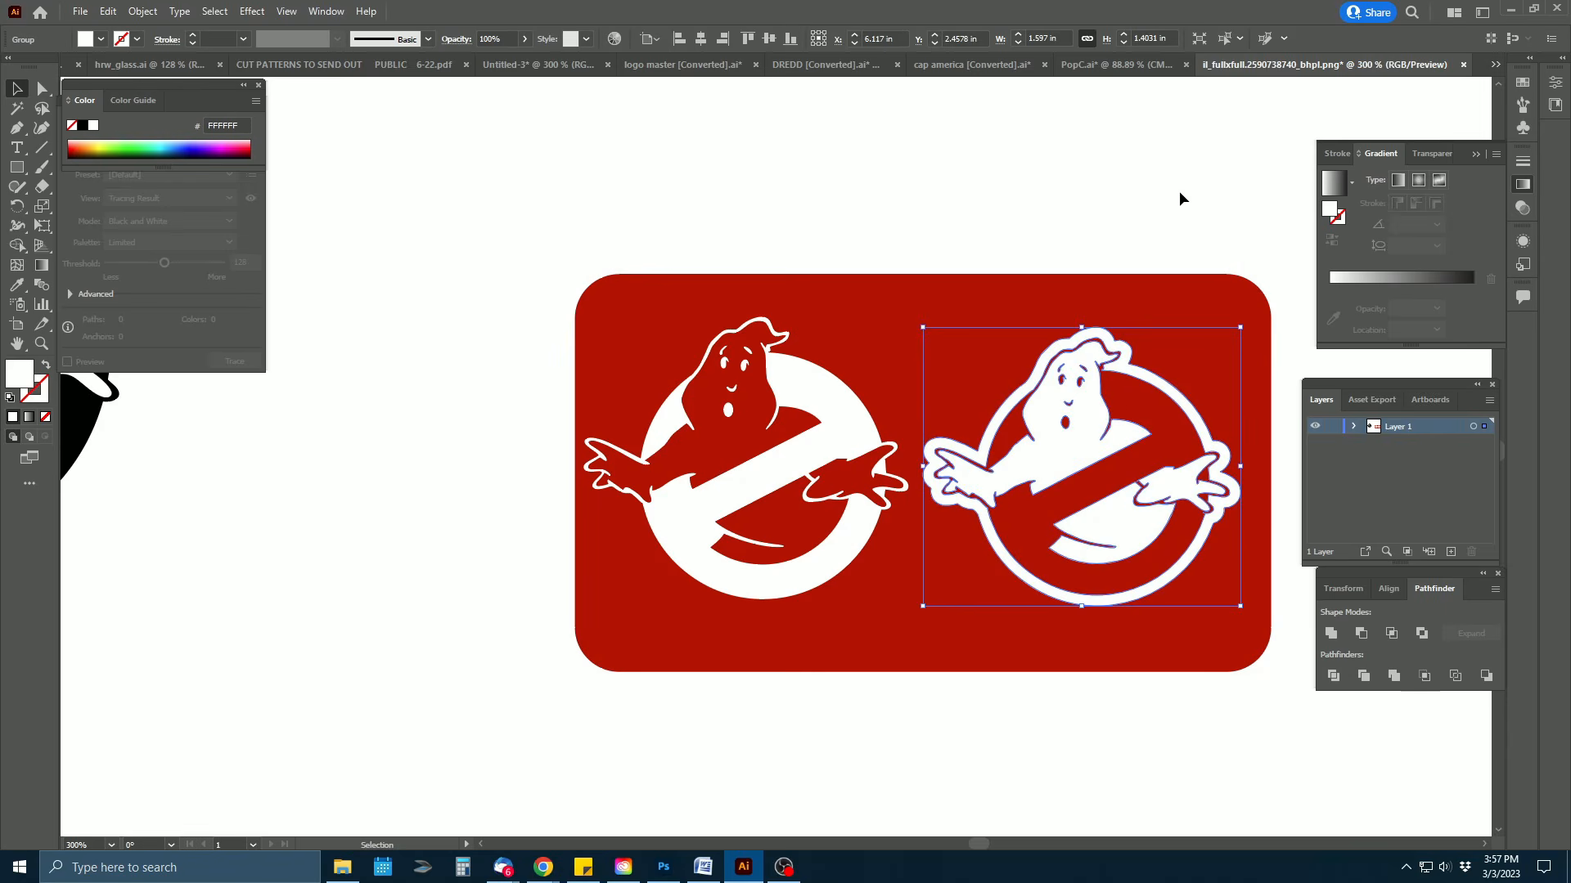